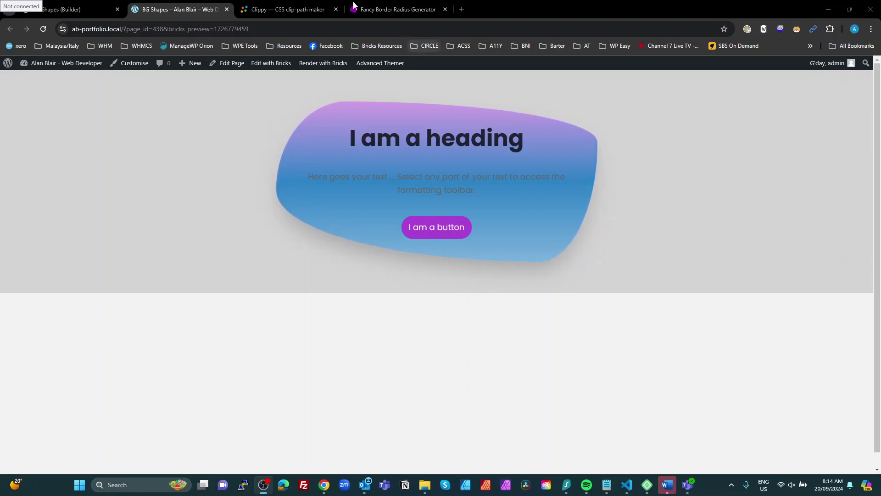
Step: Back in the builder, clear the Container's existing Gradient / Overlay
left_click(66, 12)
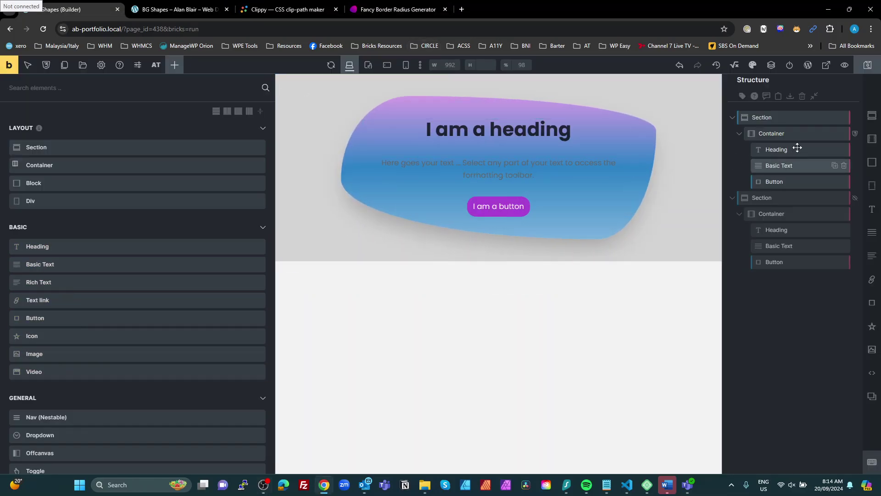
left_click(799, 132)
left_click(55, 189)
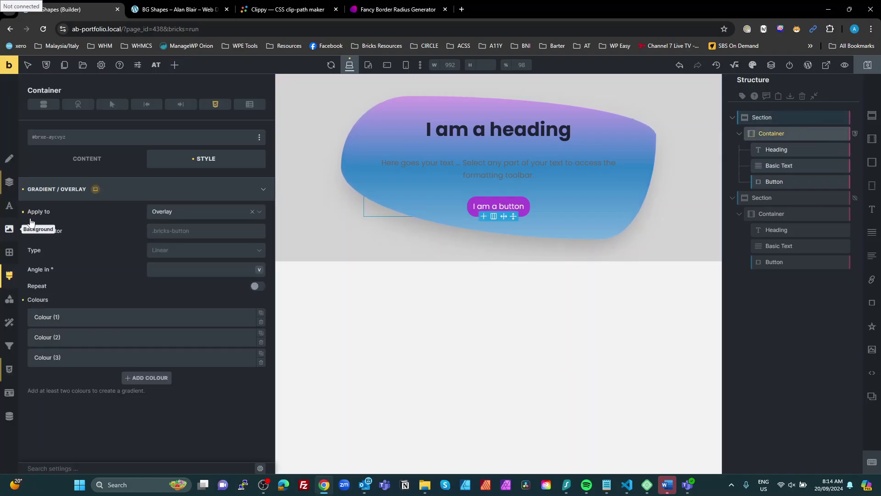
left_click(22, 191)
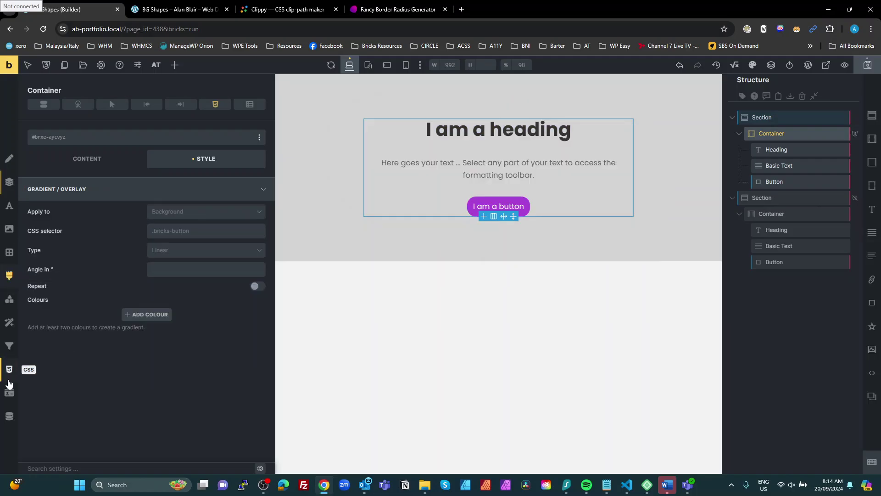
Step: Delete all of the Container's custom CSS code
left_click(10, 369)
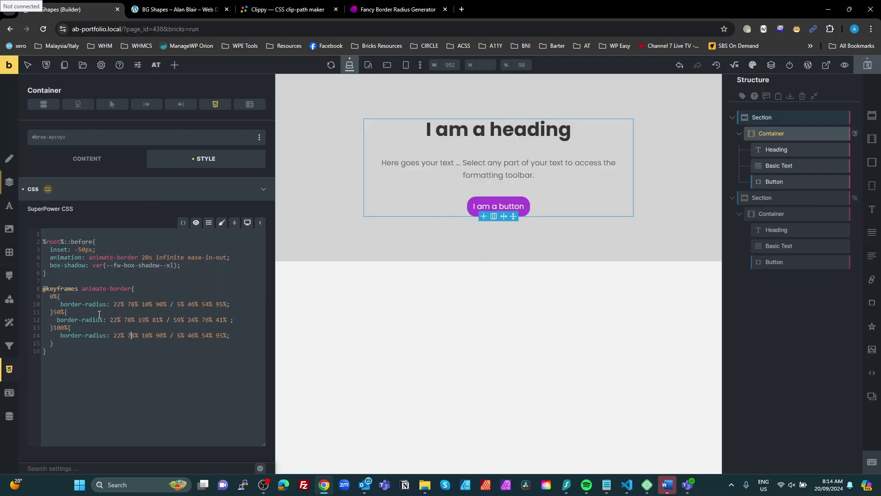
key("ctrl+a")
key("Delete")
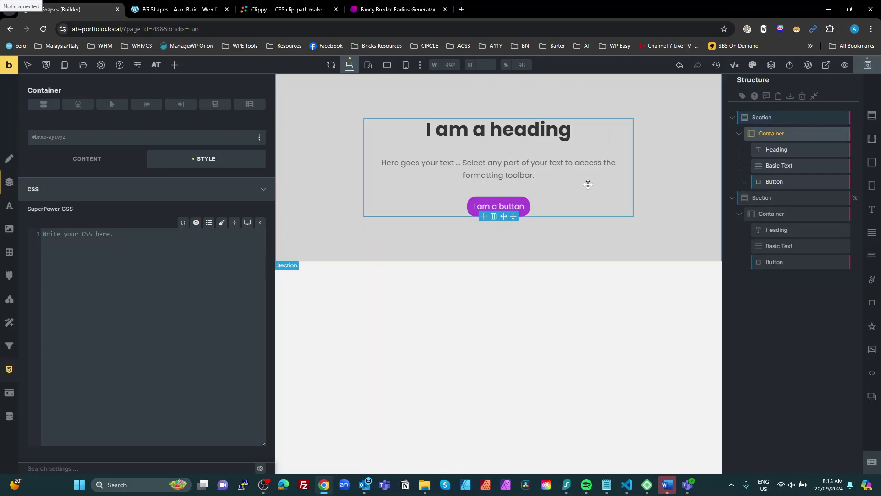
Step: Check the Container's Layout width value (800)
left_click(88, 158)
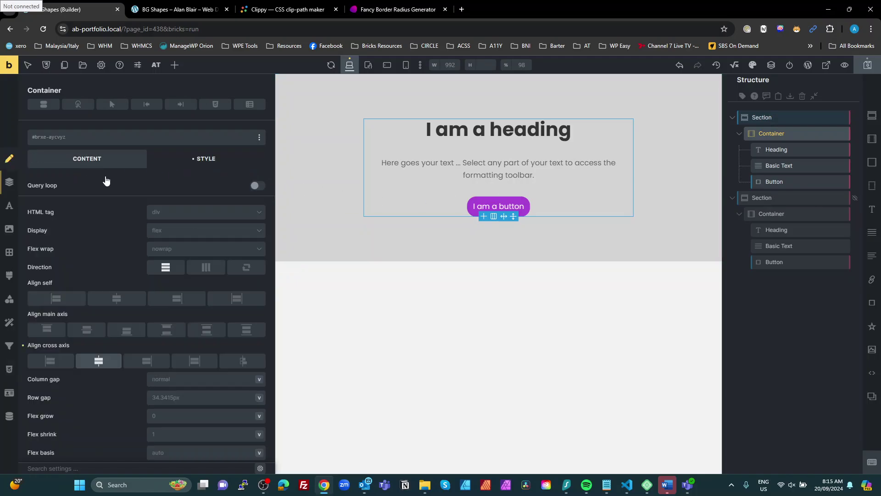
left_click(206, 158)
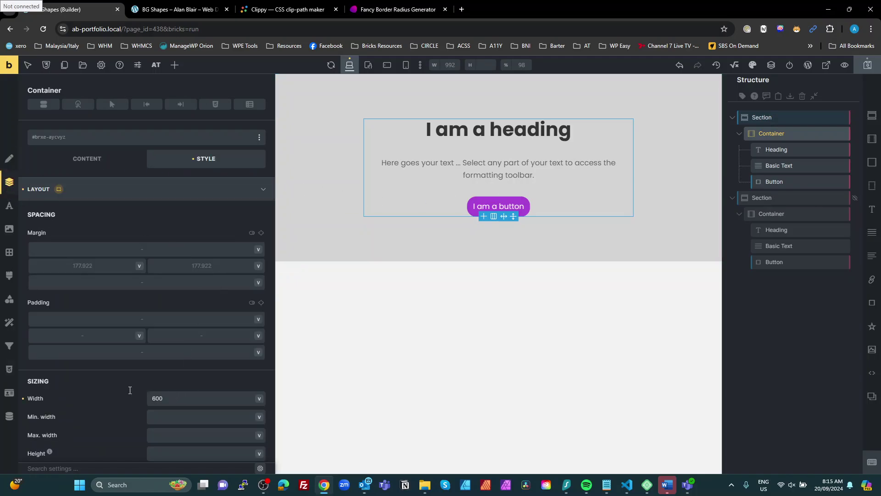
left_click_drag(169, 398, 129, 389)
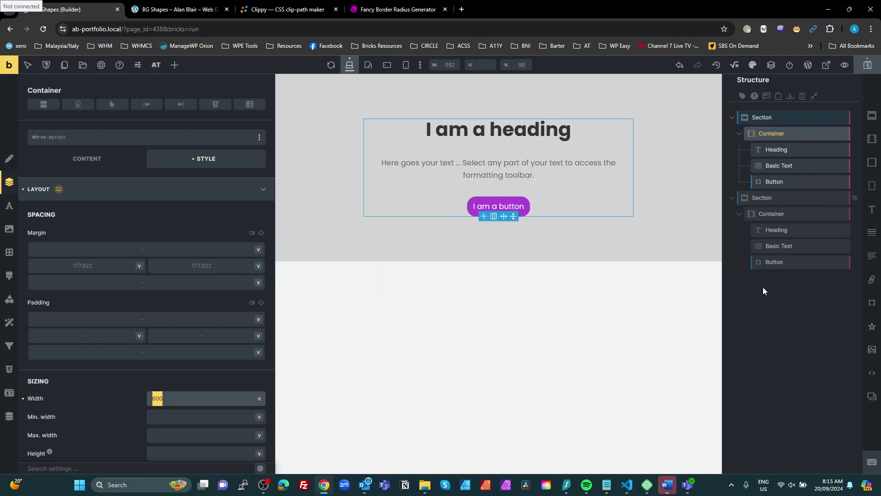
mouse_move(799, 230)
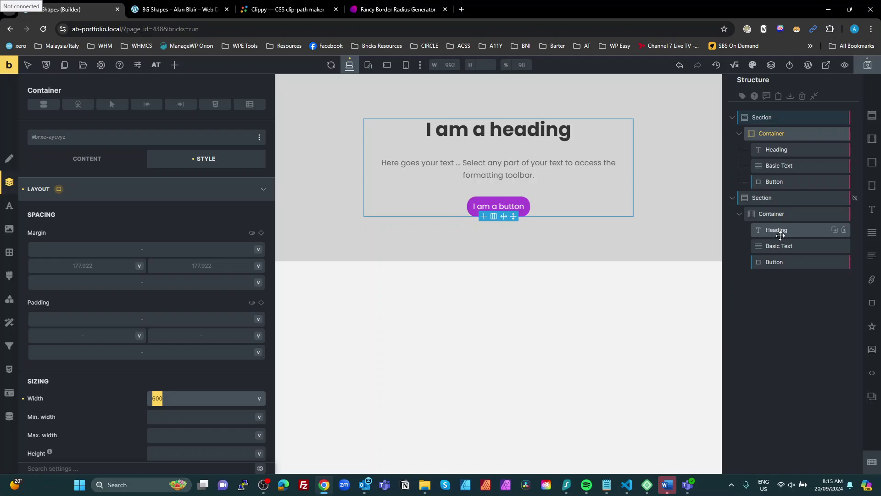
Step: Apply the gradient as an Overlay with a first colour of primary-l-3 purple
left_click(9, 275)
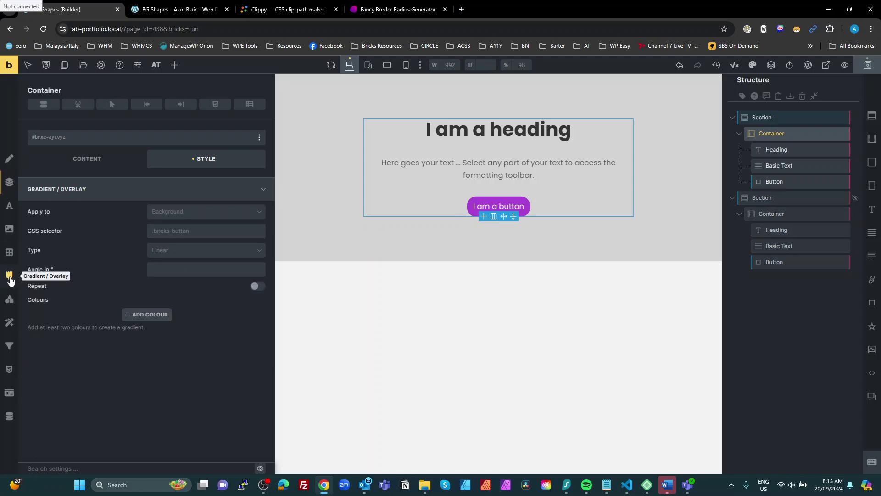
left_click(222, 217)
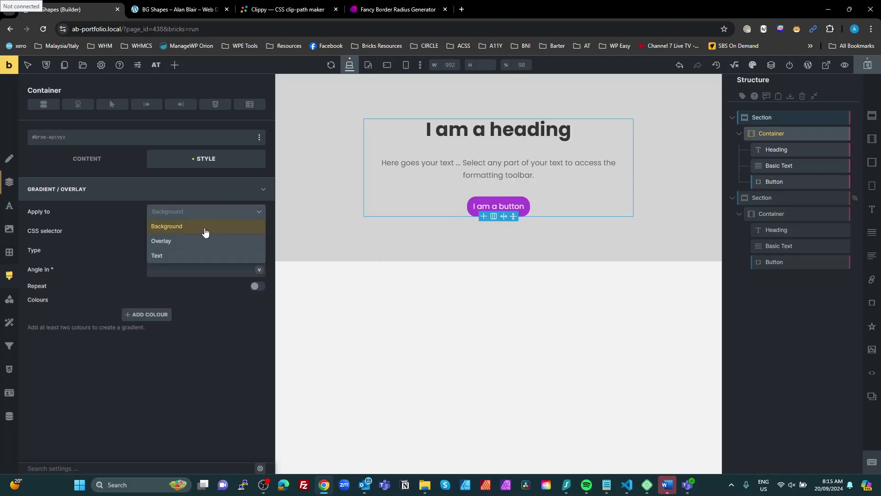
left_click(163, 240)
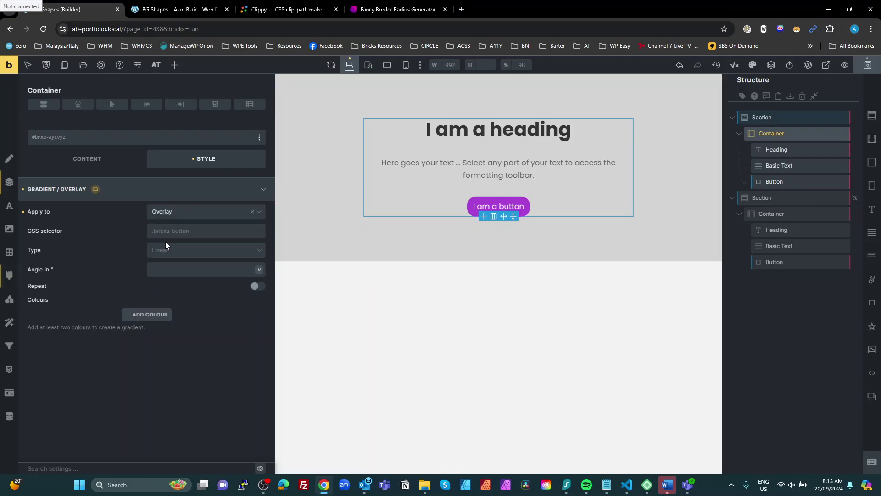
left_click(153, 314)
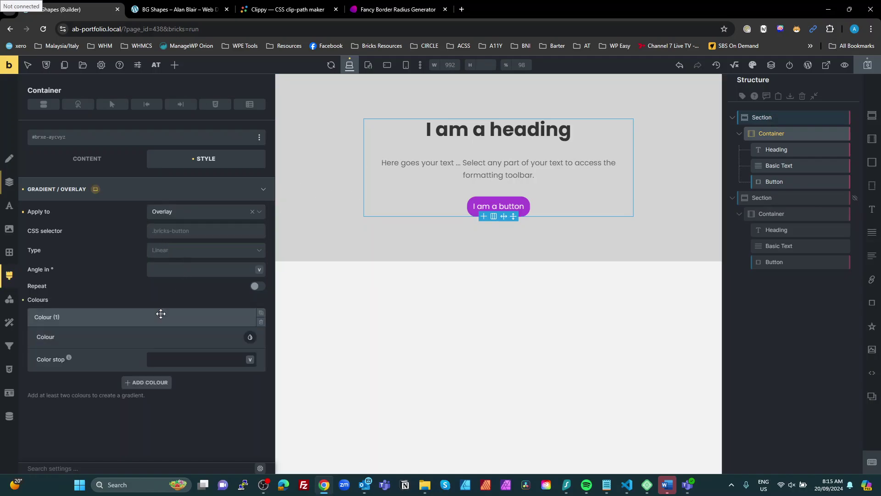
left_click(250, 337)
scroll(143, 372, "down", 5)
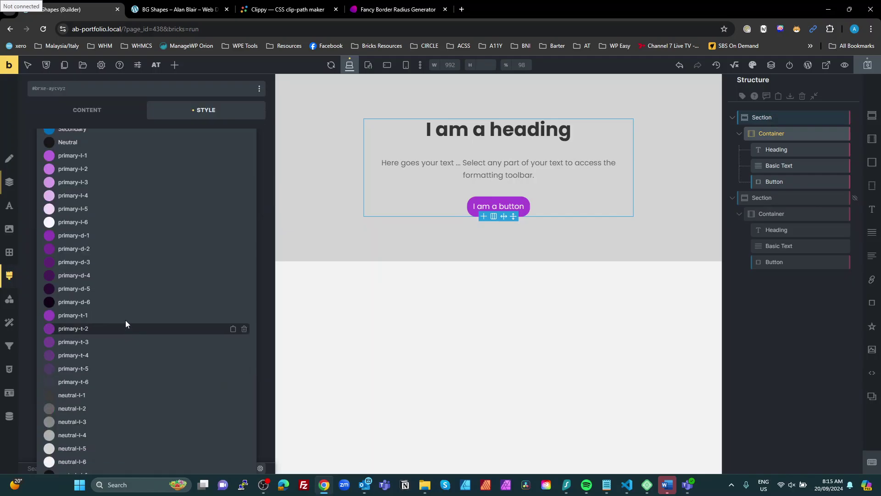
left_click(65, 181)
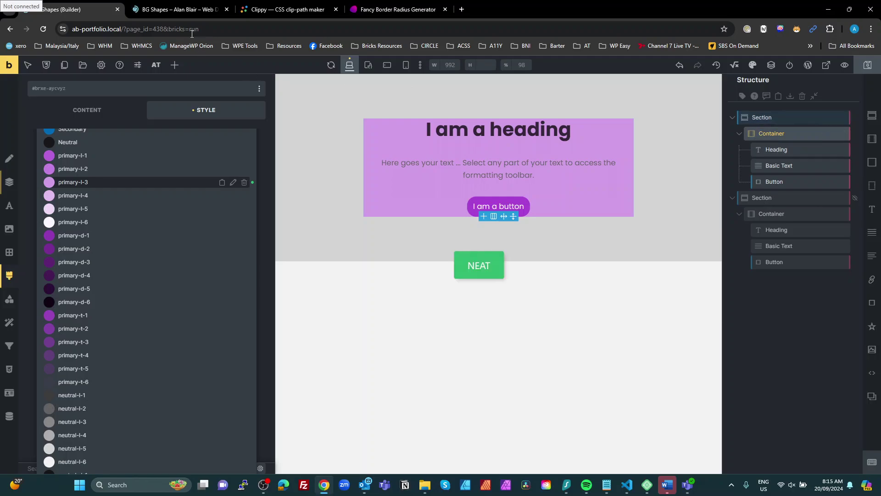
left_click(180, 9)
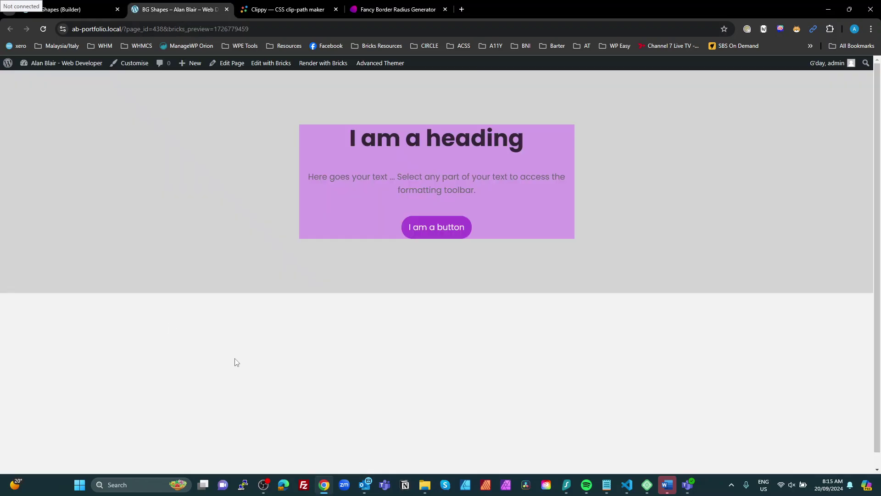
key("ctrl+shift+i")
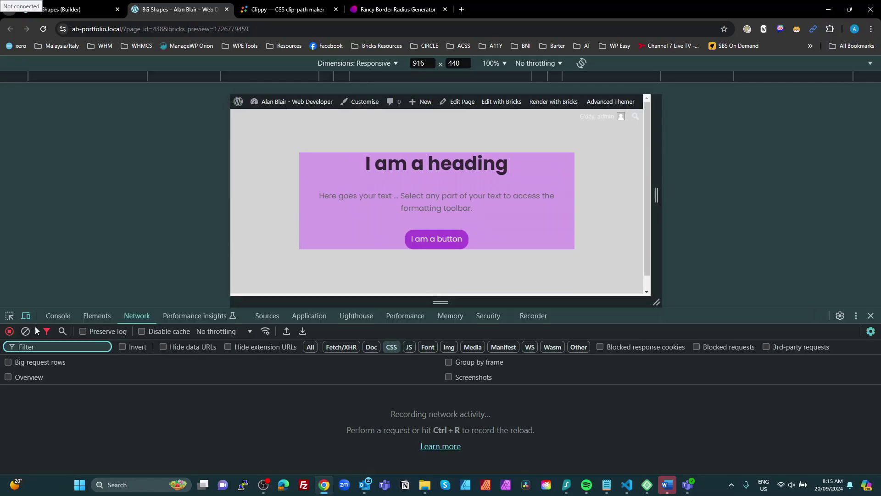
left_click(26, 316)
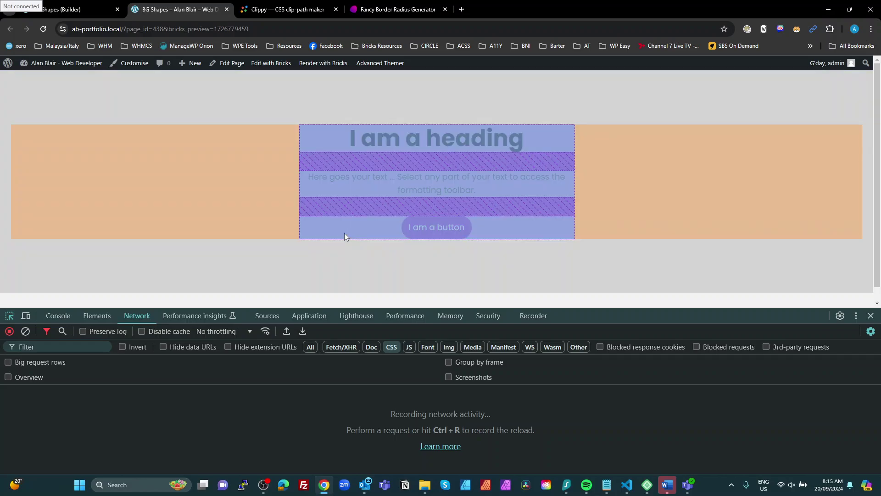
left_click(345, 234)
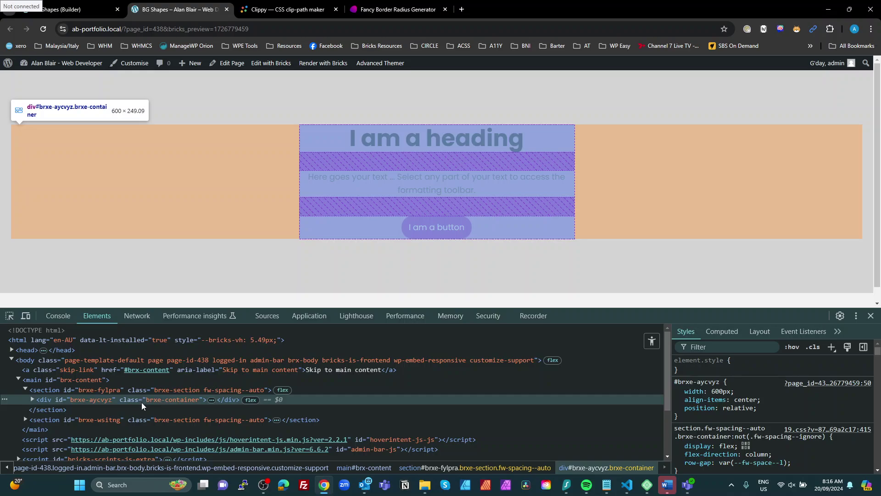
left_click(32, 398)
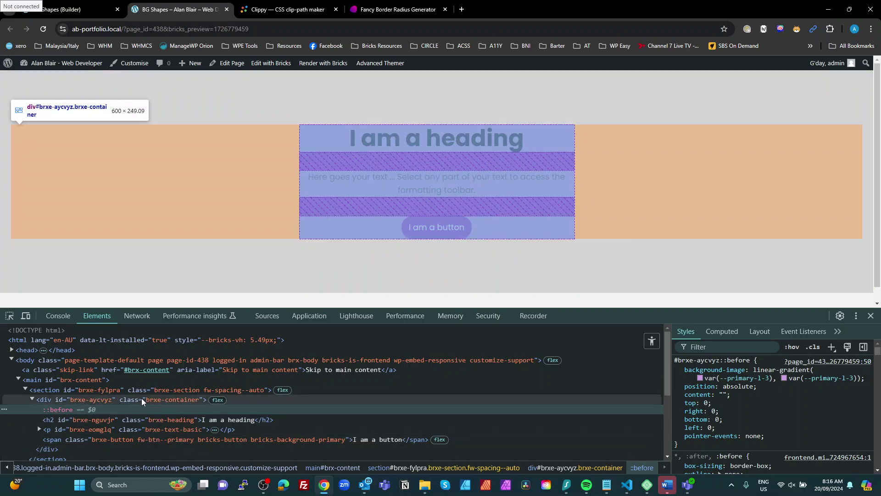
mouse_move(730, 418)
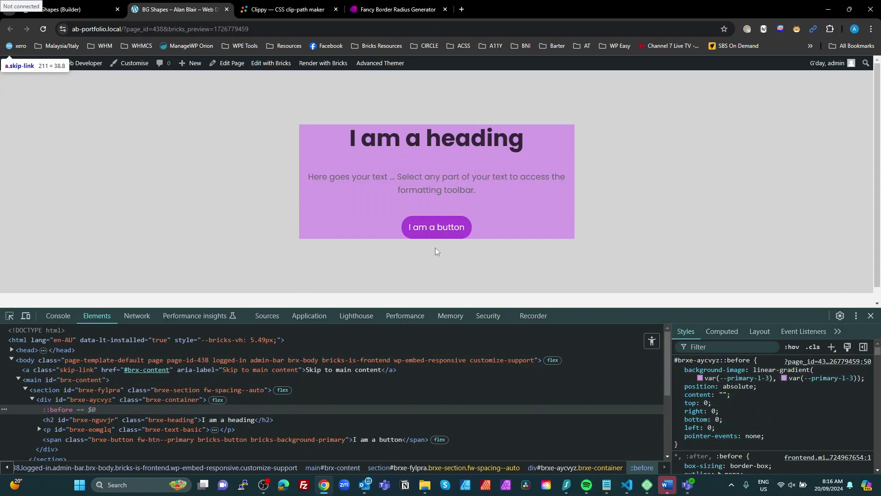
left_click(69, 9)
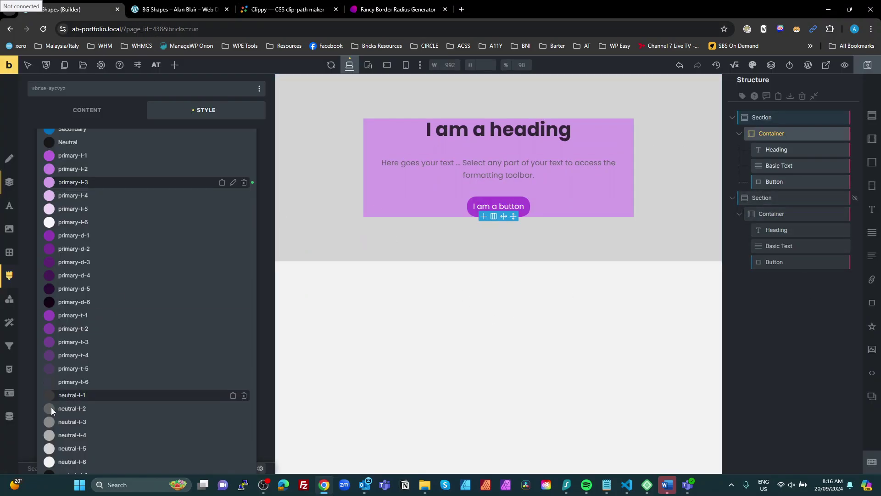
Step: Write a %root%::before rule with border-radius 100%, rotate 10deg and inset -30px
left_click(9, 371)
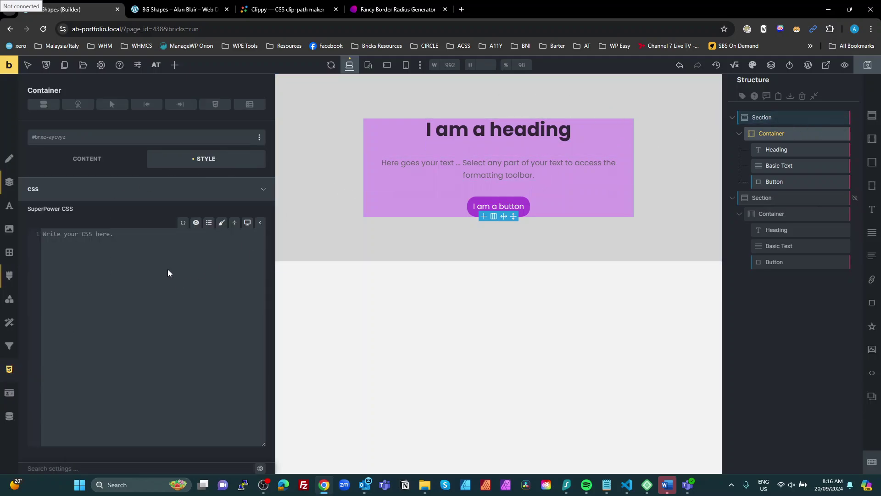
left_click(180, 231)
key("Return")
type("root%::before{   ")
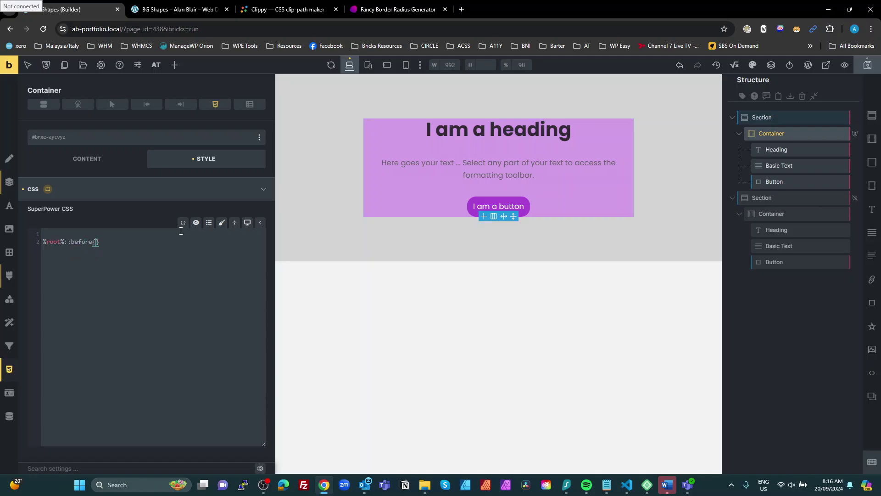
type("b")
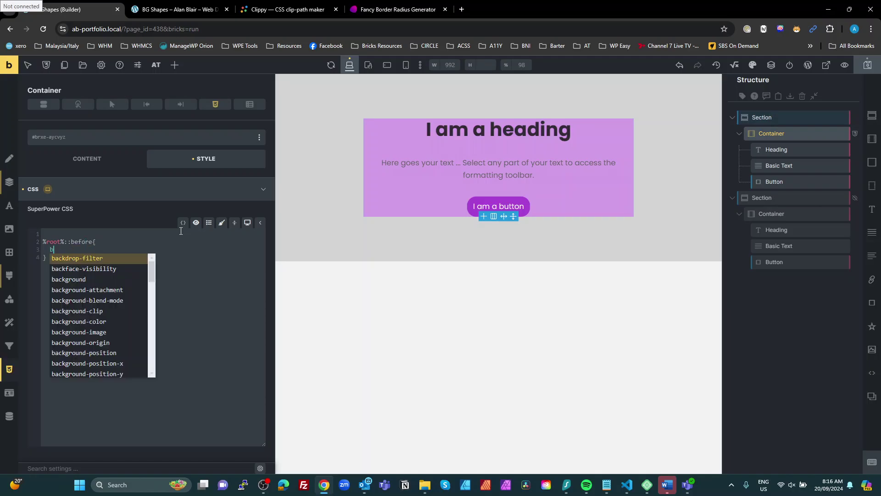
type("order-ra")
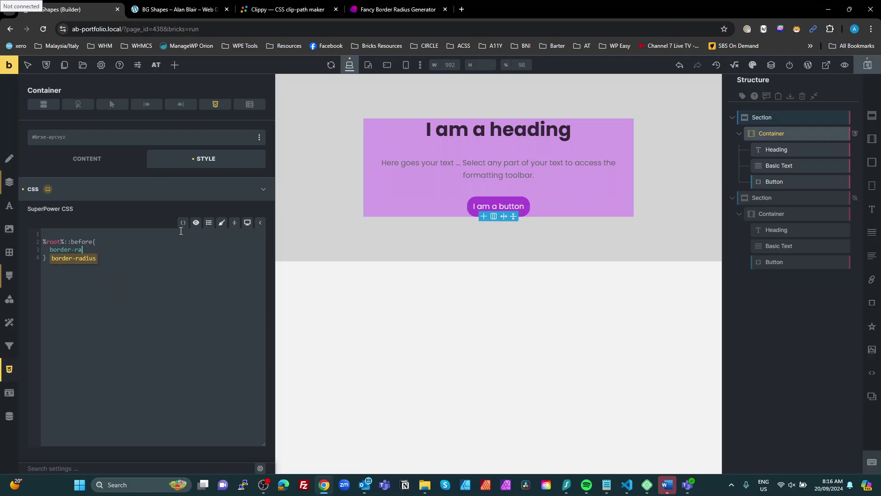
key("Return")
type("100%;   ")
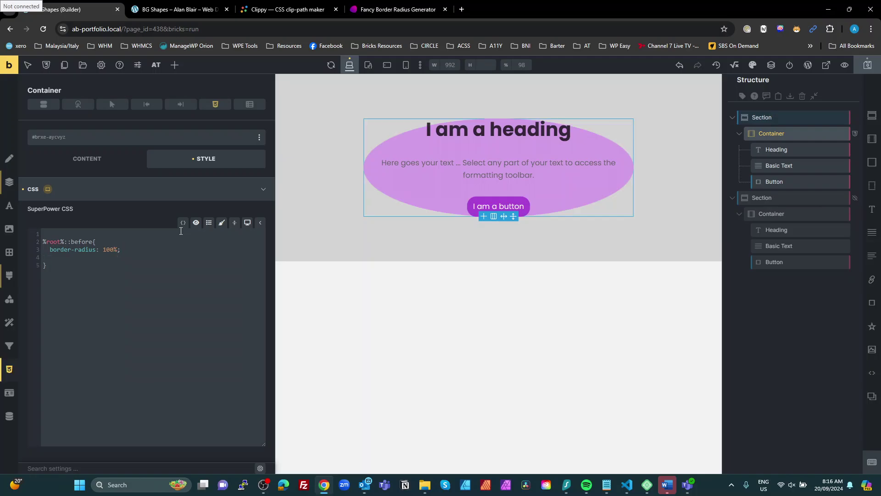
type("rot")
key("Return")
type("10deg;   ")
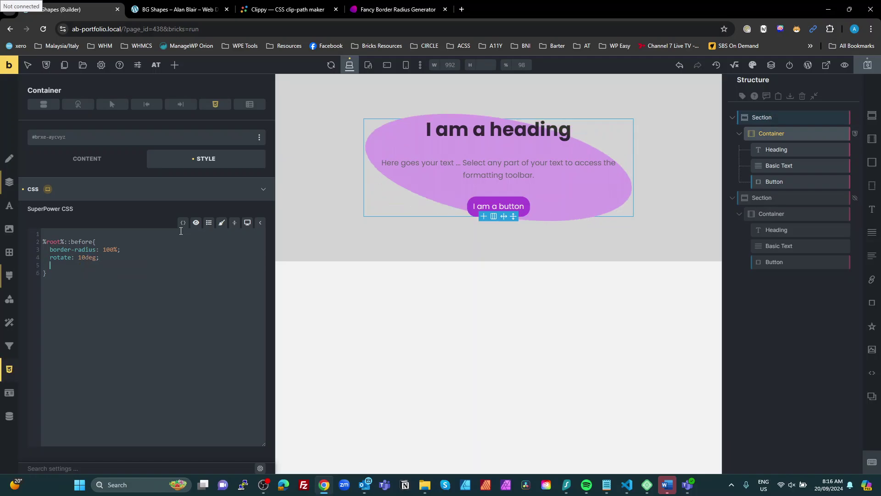
type("inset")
key("Return")
type("-30px;")
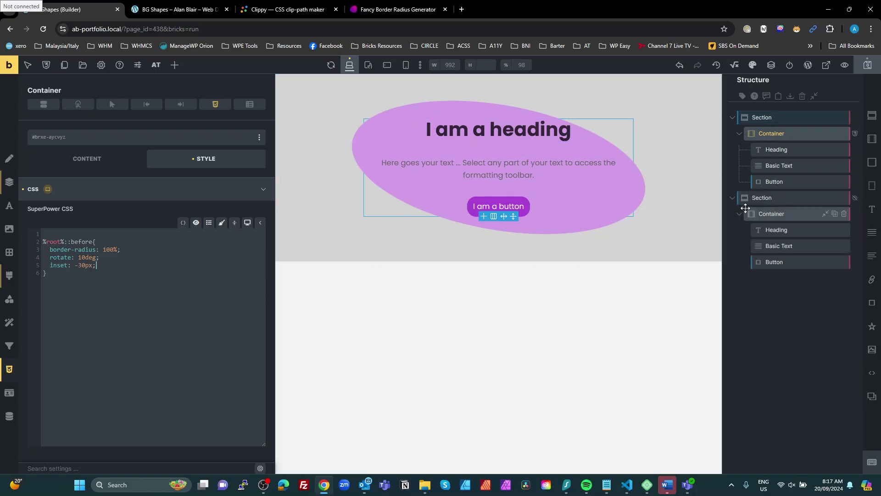
mouse_move(792, 118)
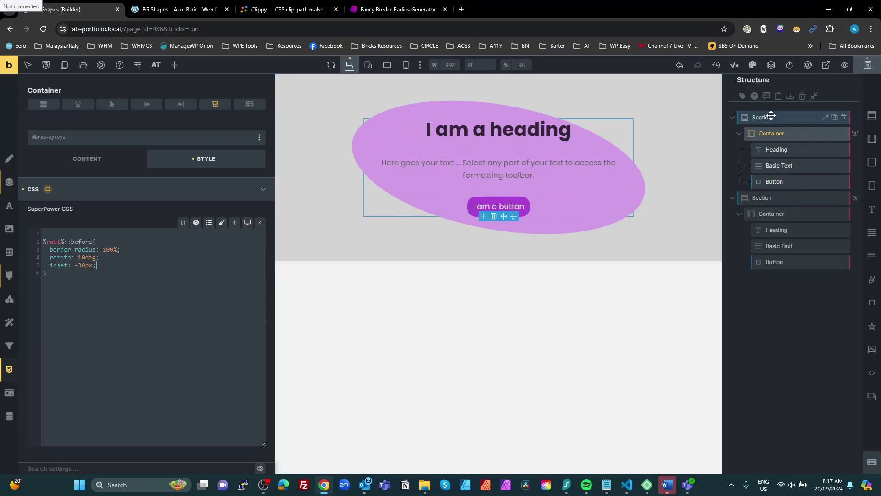
Step: Add a Block inside the first Section, then remove it again
left_click(772, 116)
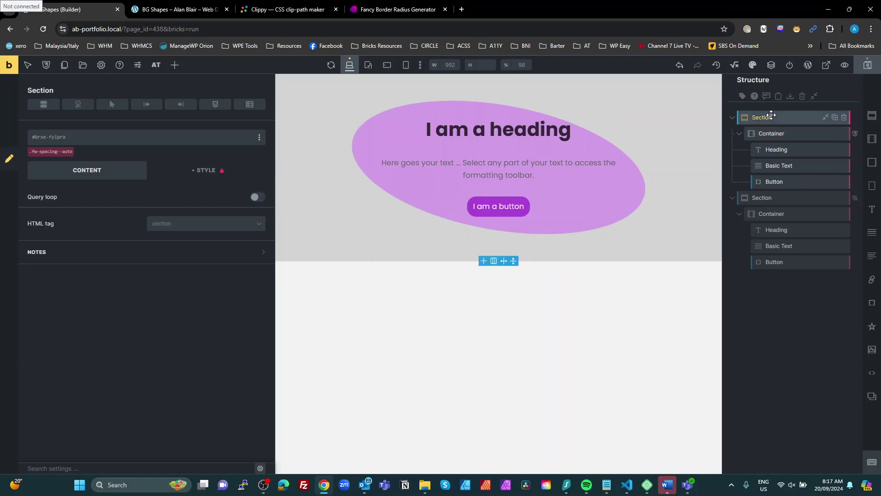
left_click(871, 163)
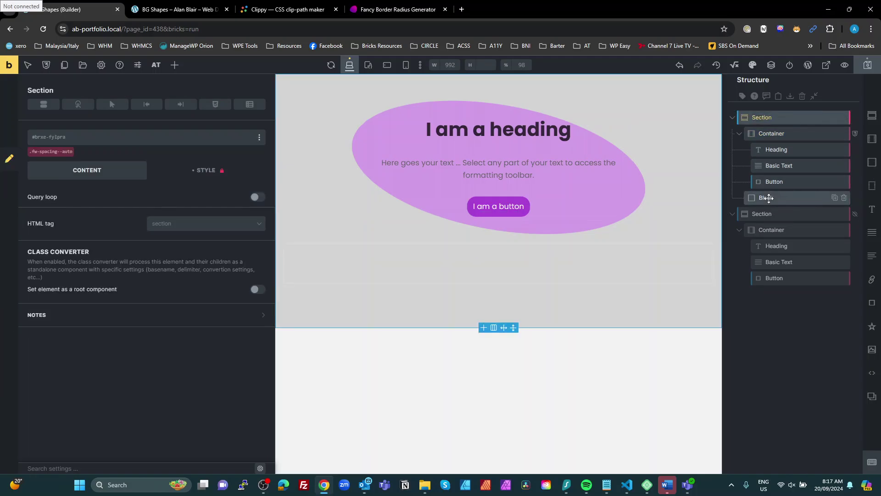
left_click(768, 198)
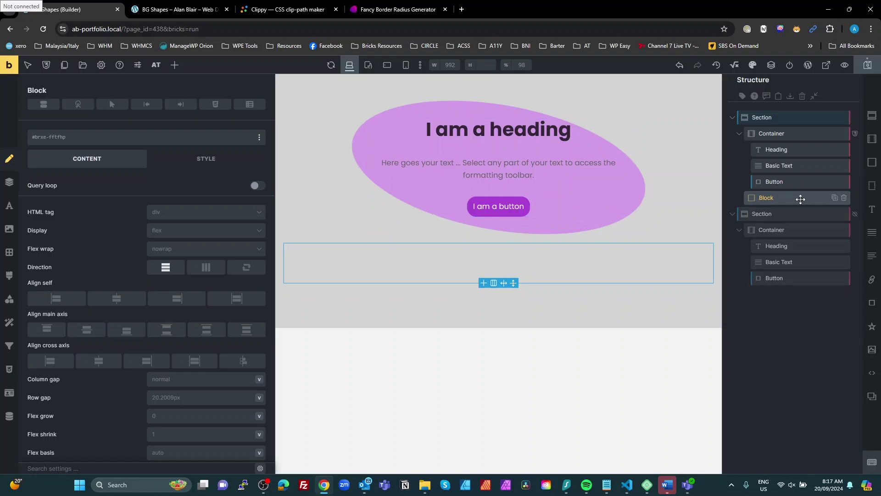
left_click(845, 198)
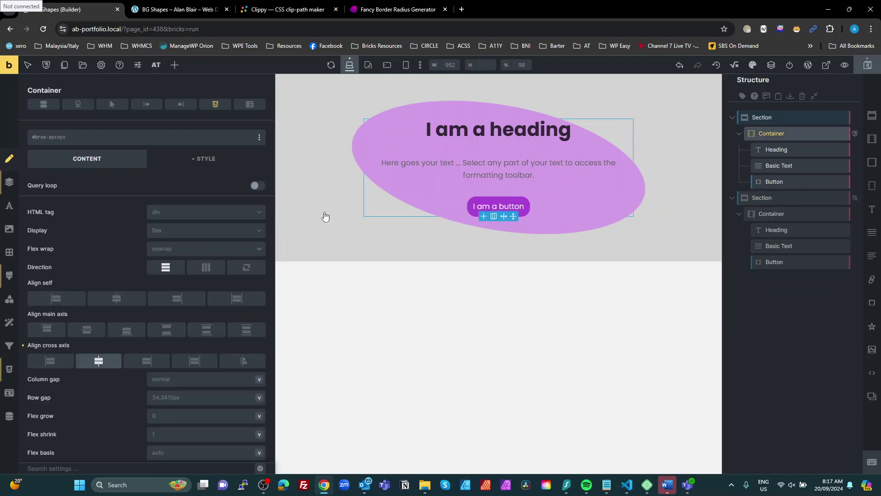
Step: Show the Container's custom CSS group with its ::before rules
left_click(9, 368)
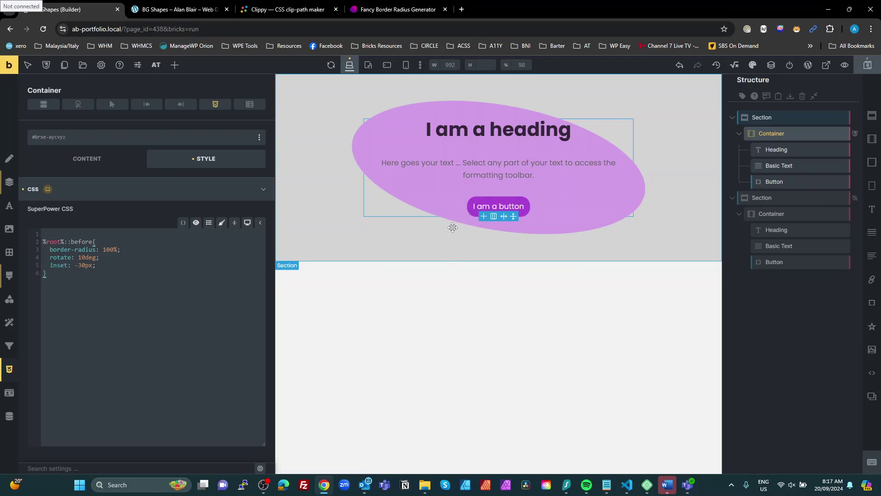
left_click(89, 266)
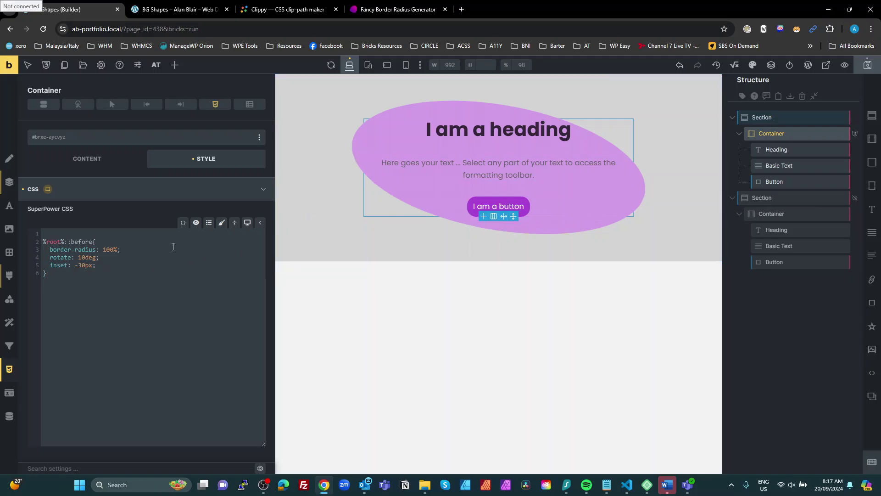
left_click(89, 270)
Step: Copy the blob border-radius 22% 78% 19% 81% / 59% 24% 76% 41% from the generator
left_click(399, 10)
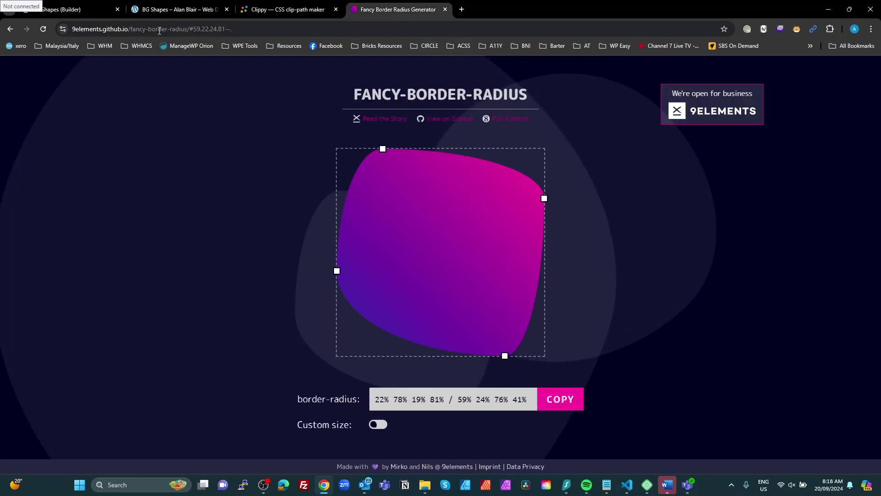
left_click_drag(351, 90, 529, 89)
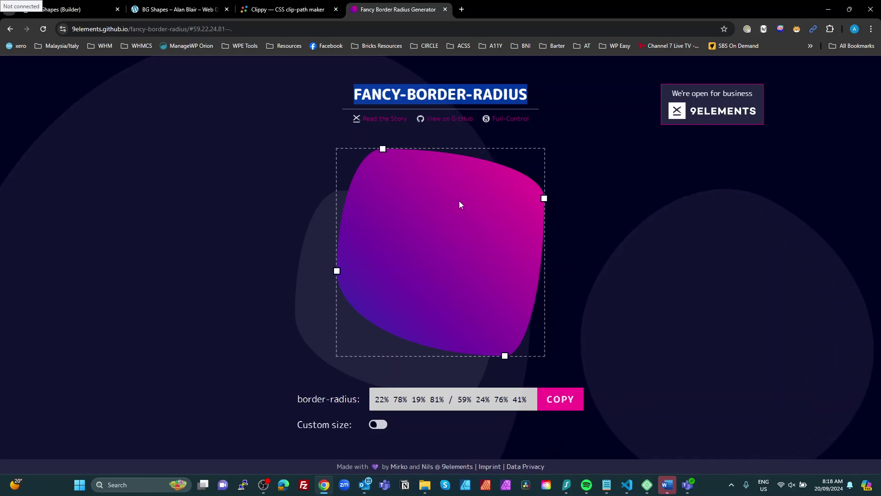
left_click(563, 402)
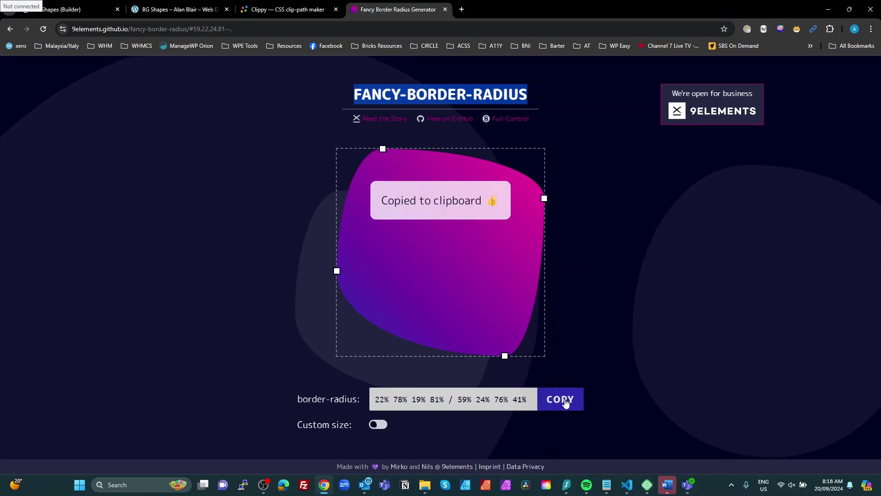
Step: Replace the ::before rule's 100% border-radius with the pasted blob values
left_click(80, 14)
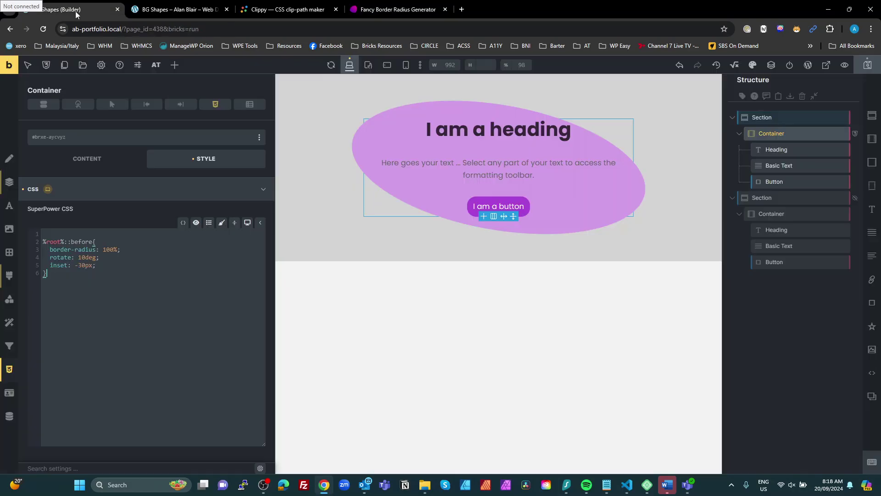
left_click_drag(99, 250, 130, 251)
key("BackSpace")
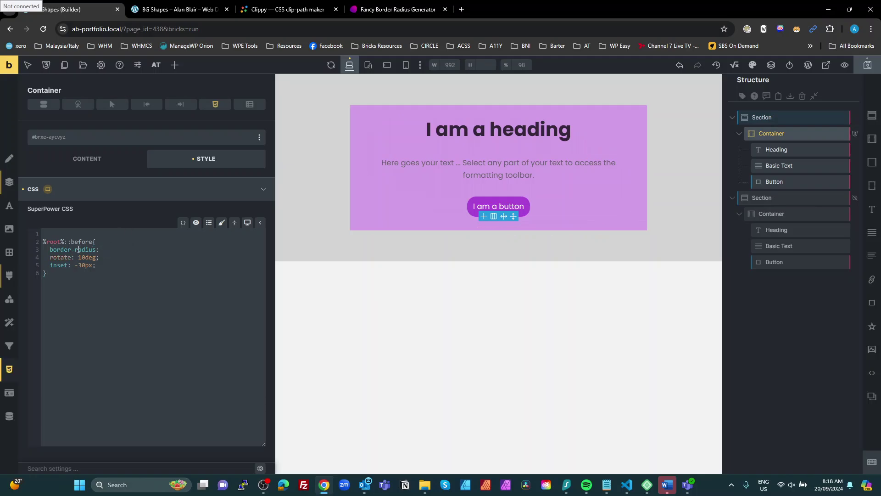
key("ctrl+v")
type(";")
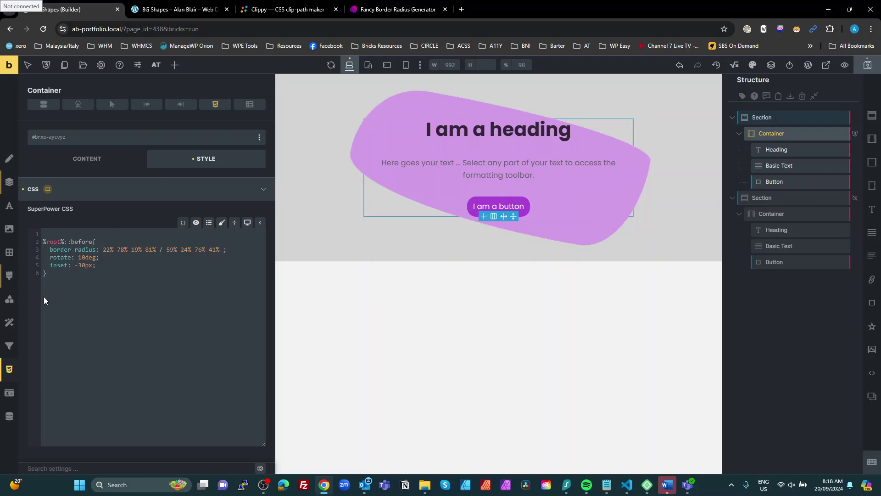
Step: Remove the rotate: 10deg line from the ::before rule
left_click_drag(101, 258, 3, 257)
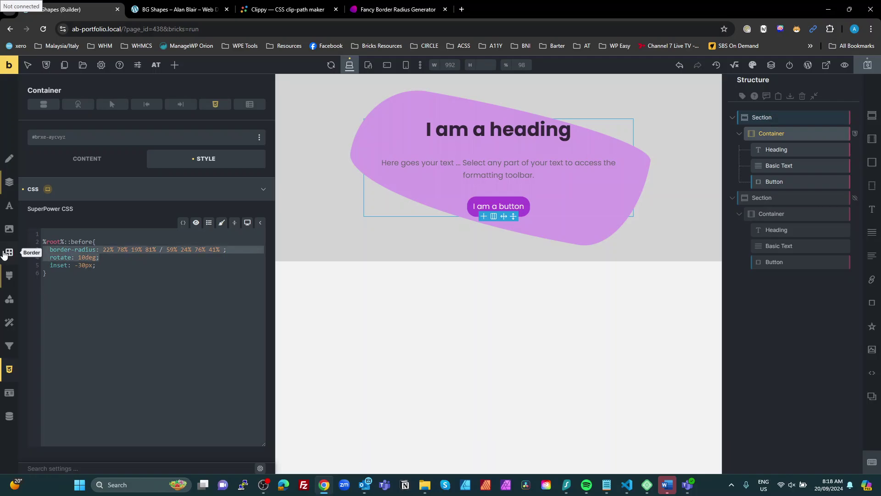
key("BackSpace")
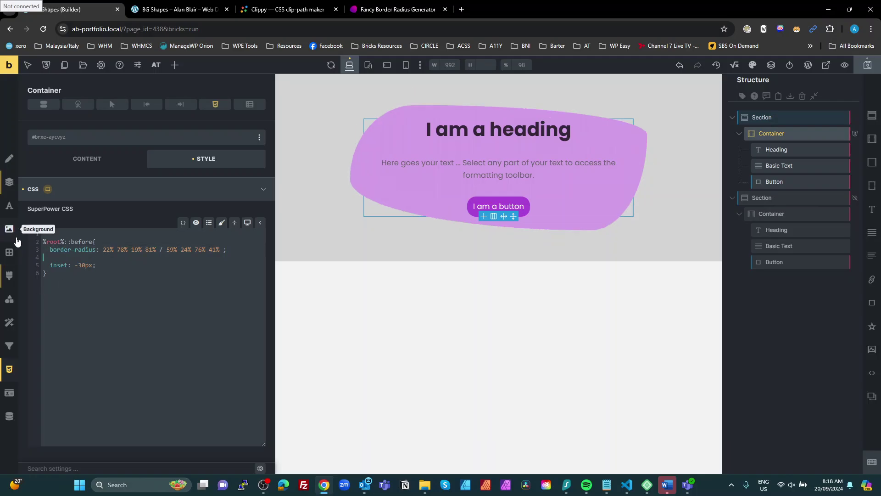
key("BackSpace")
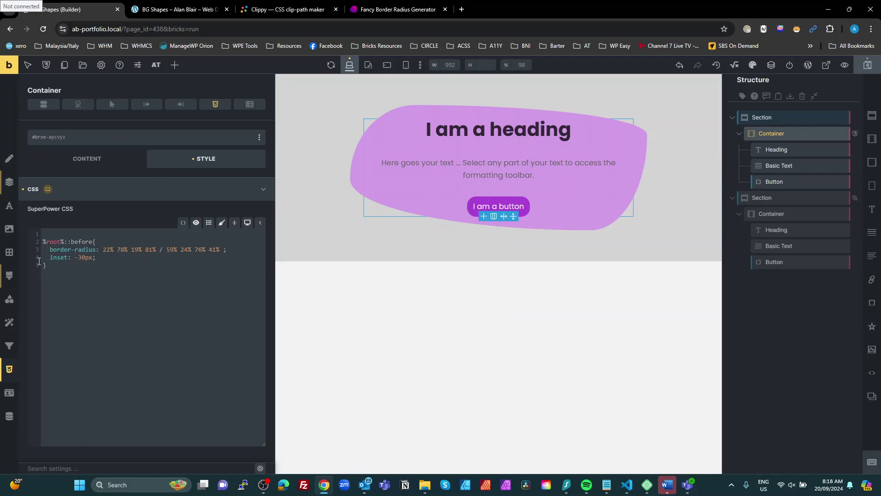
Step: Add a second overlay gradient colour using the light blue secondary-l-4
left_click(10, 279)
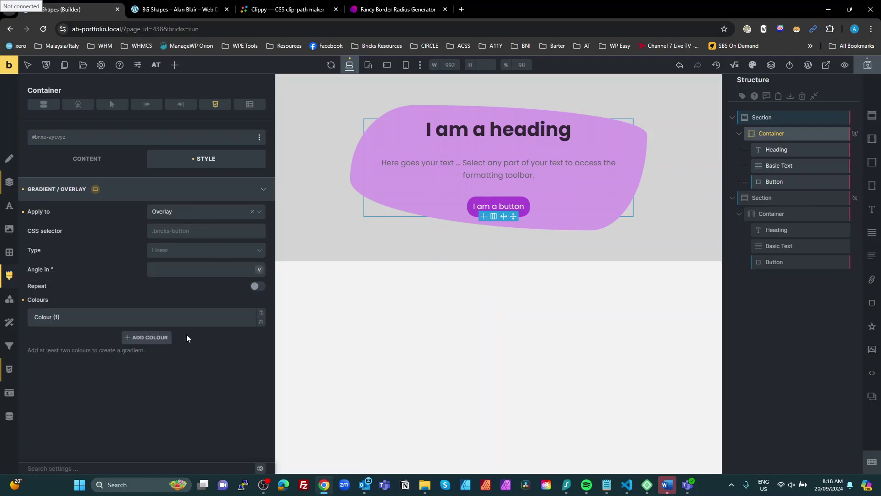
left_click(146, 339)
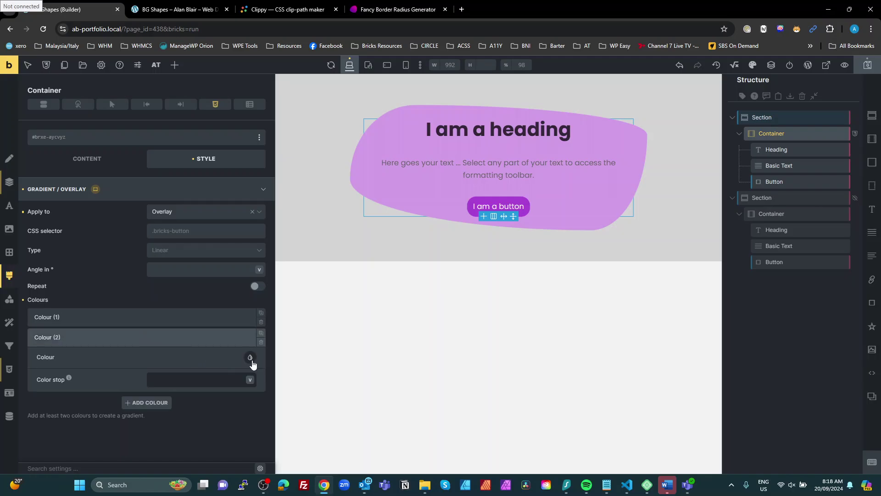
left_click(234, 359)
scroll(229, 359, "down", 2)
scroll(178, 368, "down", 5)
scroll(172, 378, "down", 1)
left_click(92, 310)
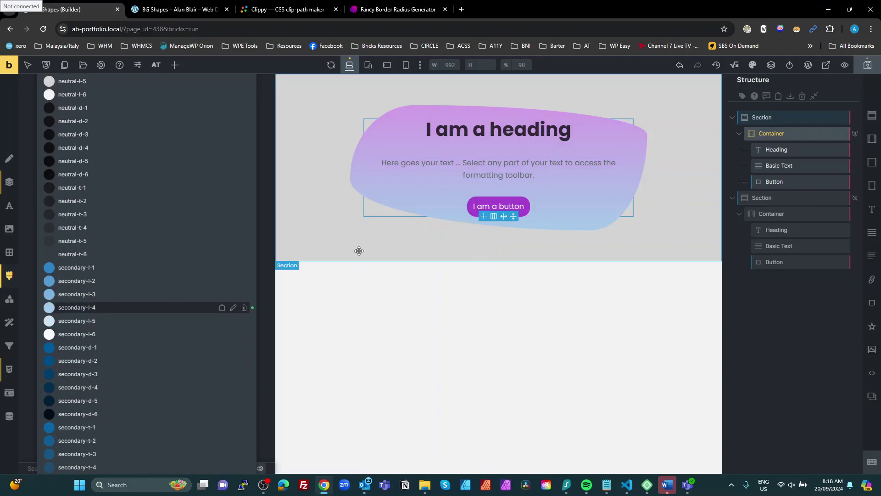
left_click(264, 274)
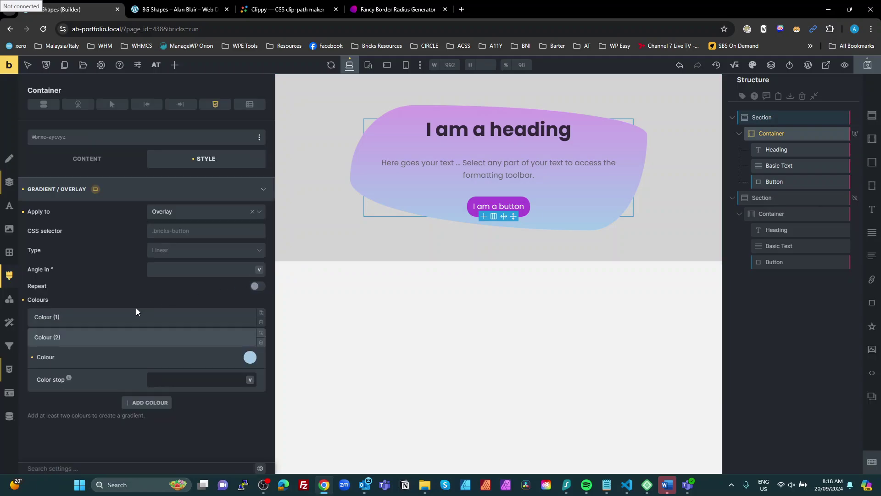
Step: Add box-shadow: var(--fw-box-shadow--xl) to the ::before rule
left_click(9, 371)
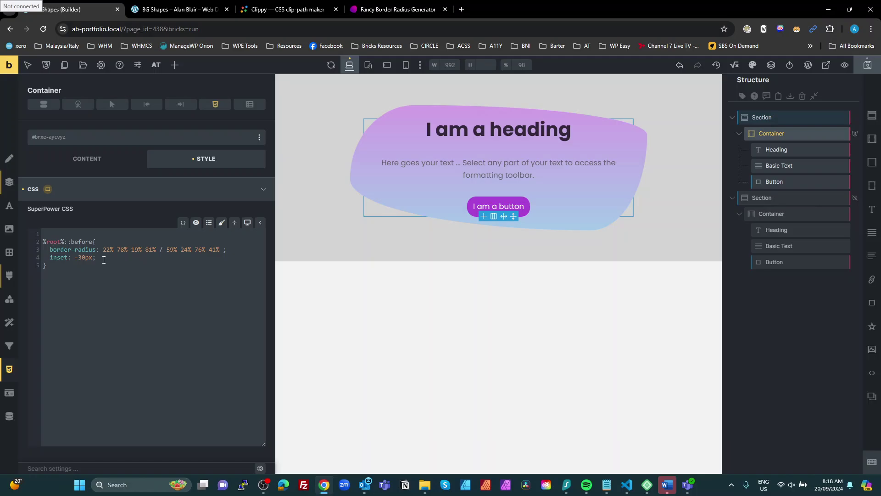
type("bo")
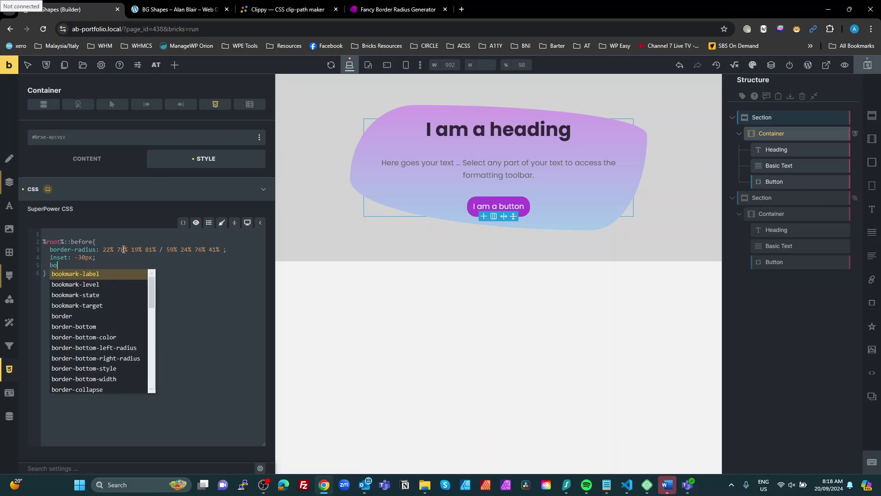
type("x")
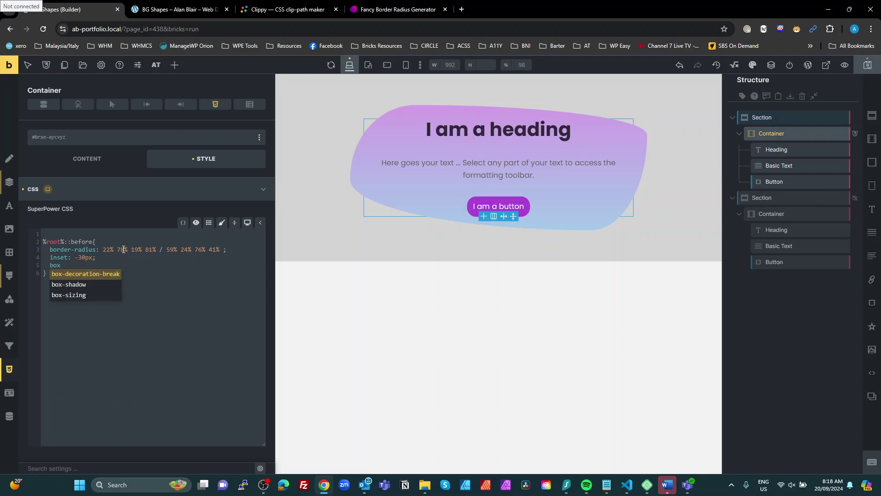
key("Down")
key("Return")
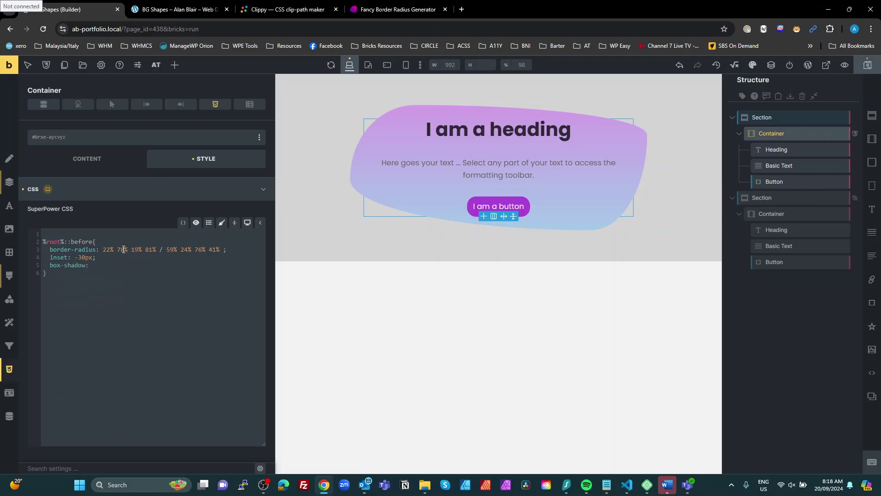
type("box")
left_click(166, 306)
type(";")
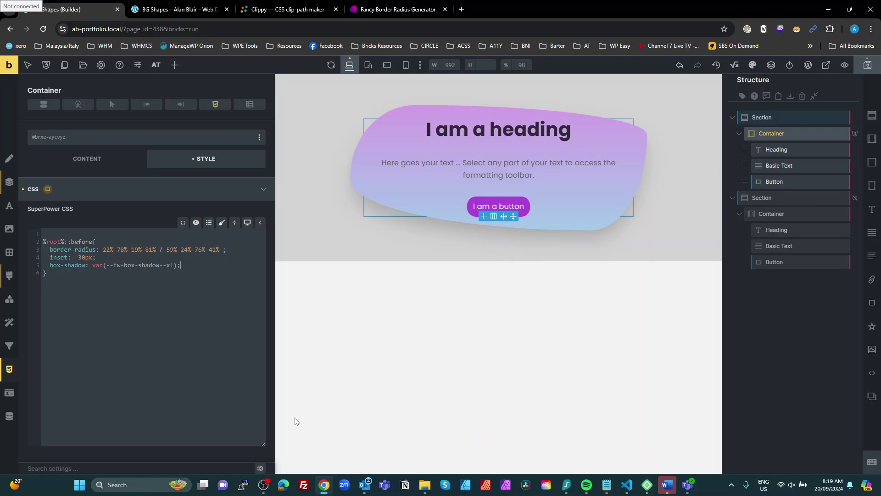
left_click(80, 279)
type("@")
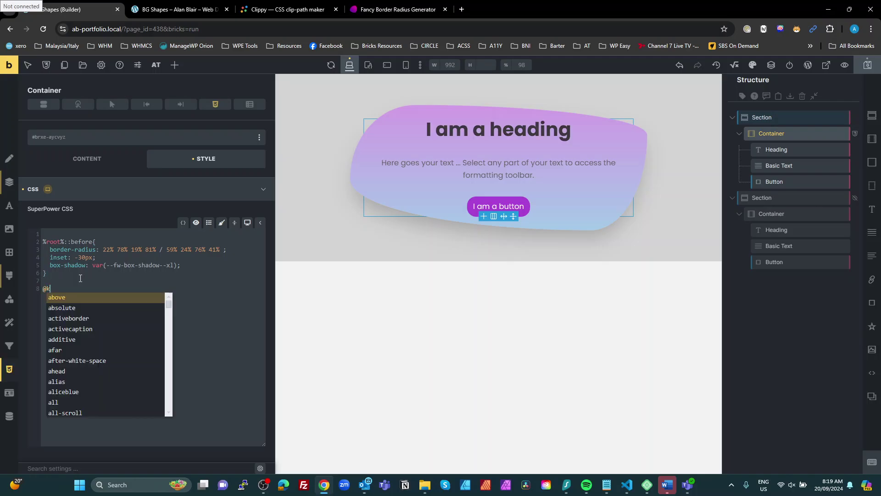
type("keyfra")
key("Return")
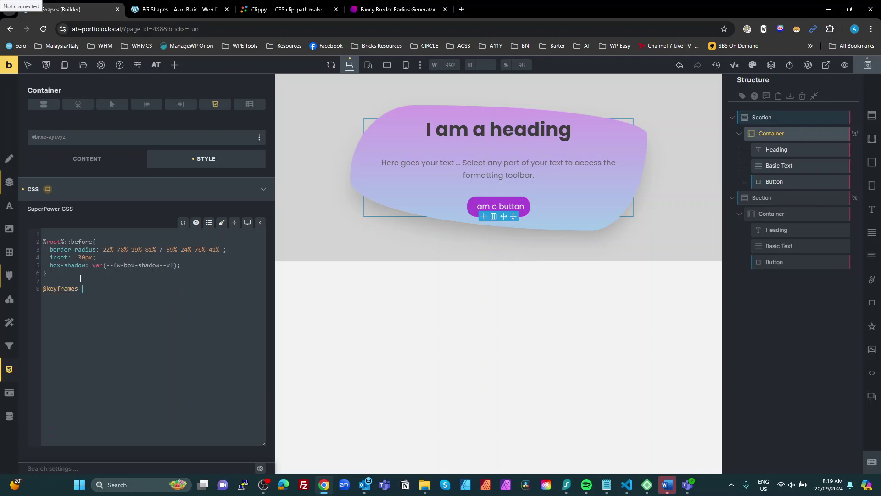
type("border-animate{")
key("Return")
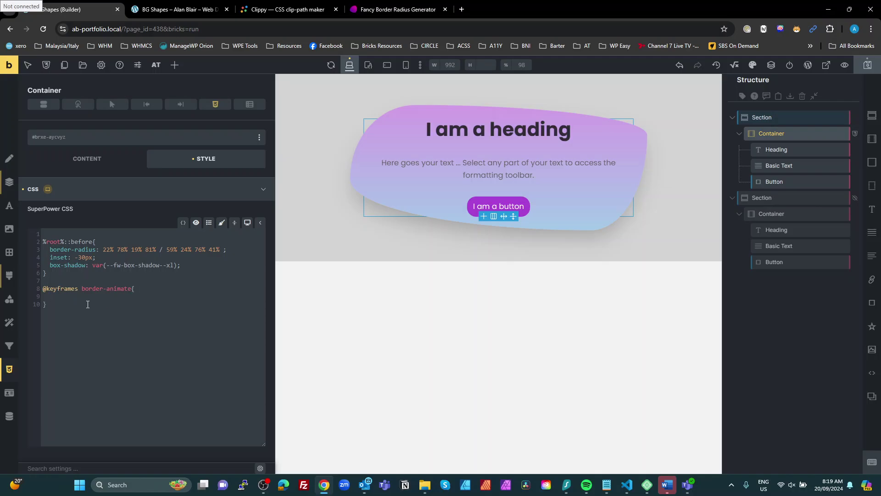
type("0%{")
key("Return")
key("Down")
type("0%{")
key("Return")
key("Down")
type("10%{")
key("Return")
Step: Move the blob border-radius line from ::before into all three keyframe steps
left_click_drag(227, 252, 50, 252)
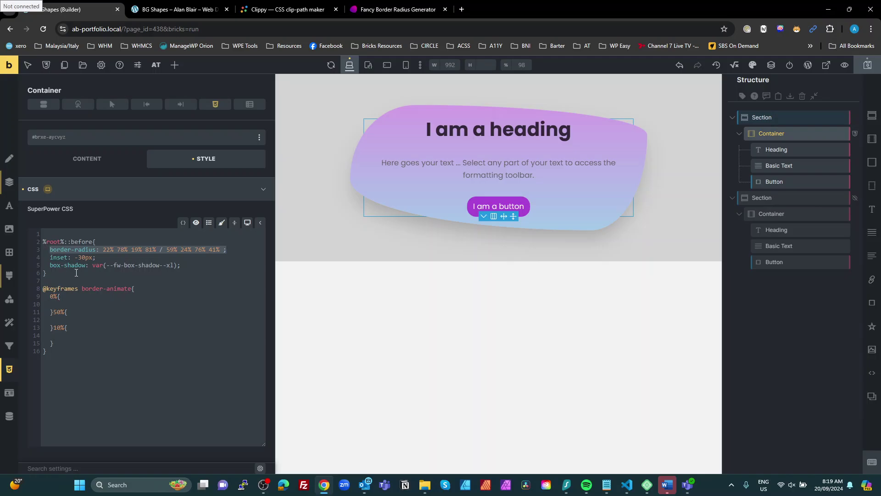
key("ctrl+x")
left_click(81, 297)
key("ctrl+v")
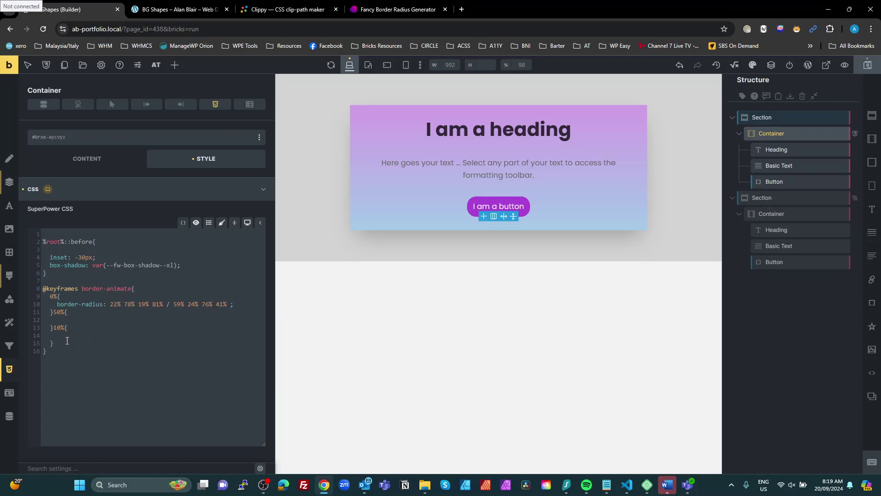
key("ctrl+v")
left_click(85, 319)
key("ctrl+v")
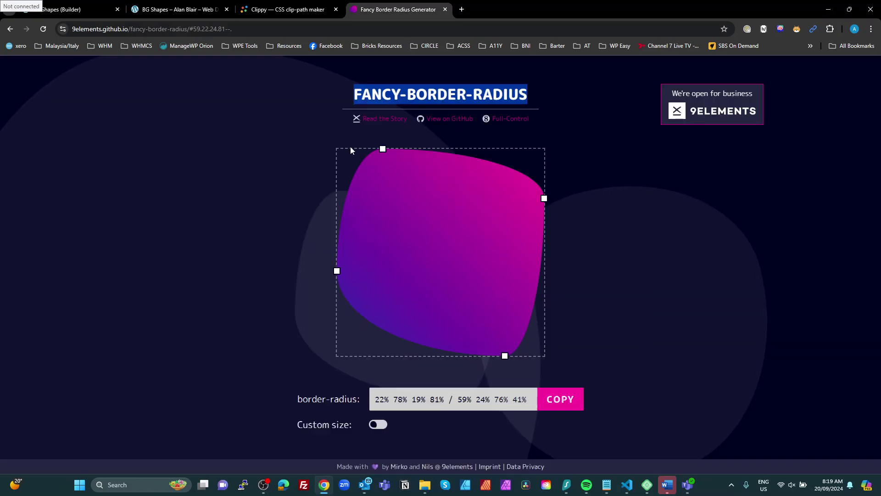
Step: Reshape the blob to 76% 24% 84% 16% / 73% 10% 90% 27% and copy the value
left_click(398, 9)
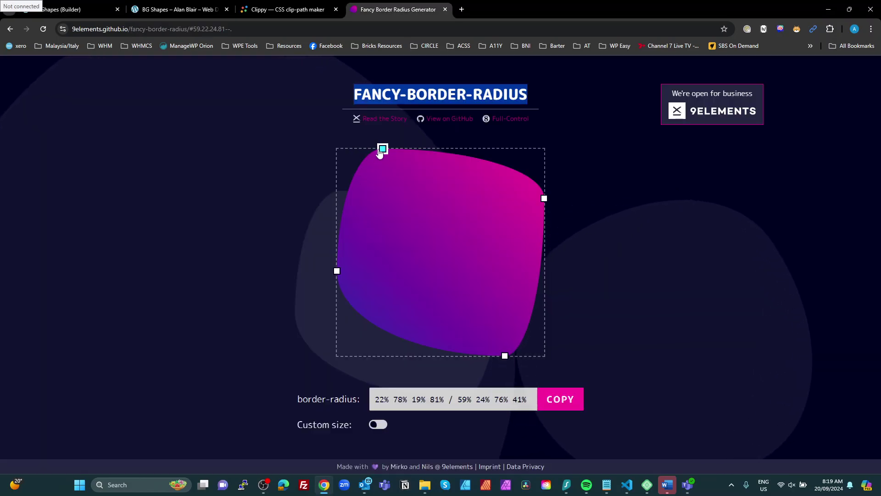
left_click_drag(383, 148, 494, 149)
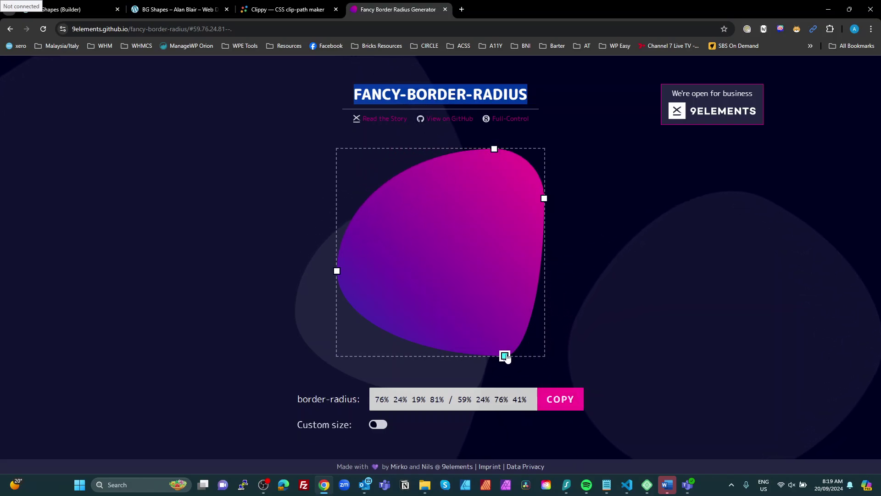
left_click_drag(505, 356, 370, 356)
left_click_drag(338, 272, 336, 300)
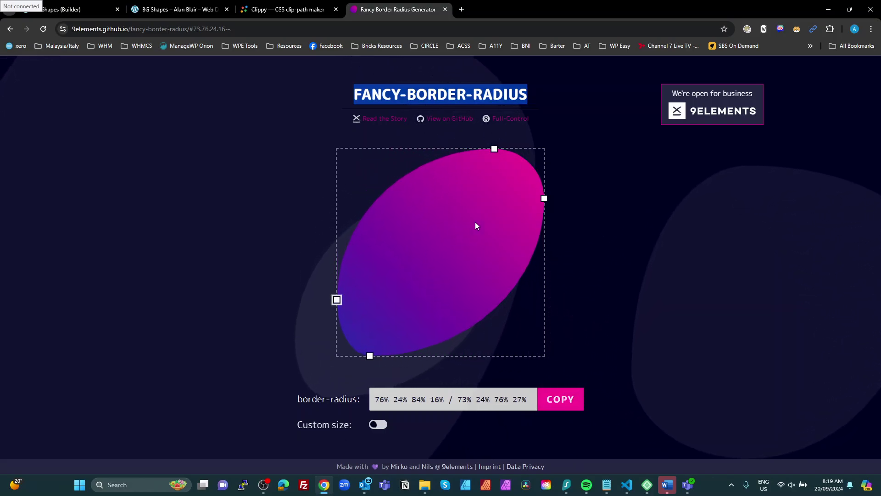
left_click_drag(544, 199, 544, 169)
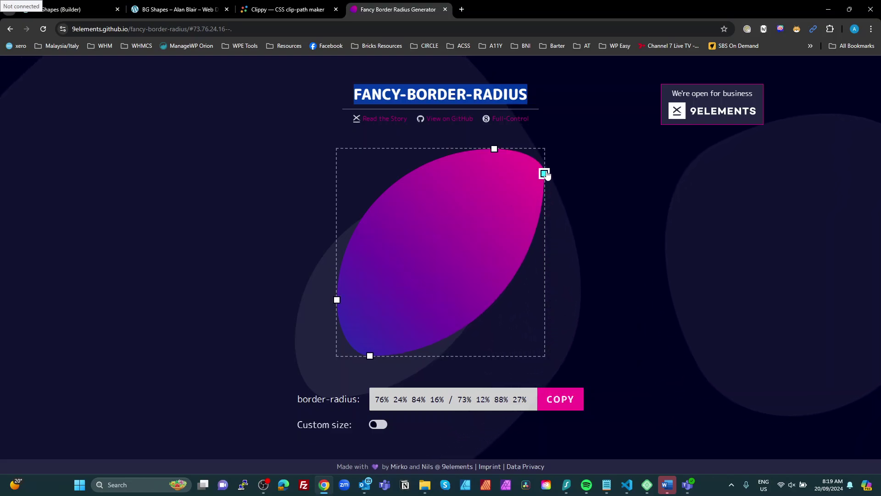
left_click(560, 400)
Step: Replace the middle keyframe's border-radius with the copied blob shape value
left_click(76, 9)
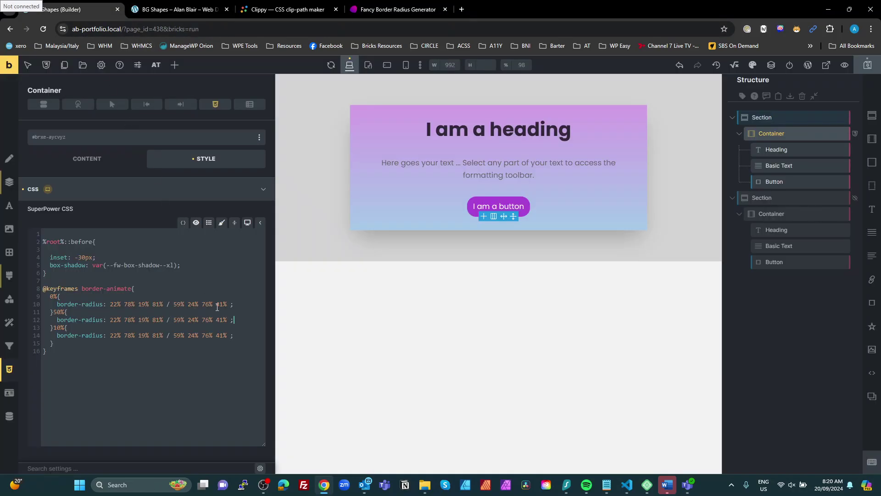
left_click_drag(229, 318, 110, 321)
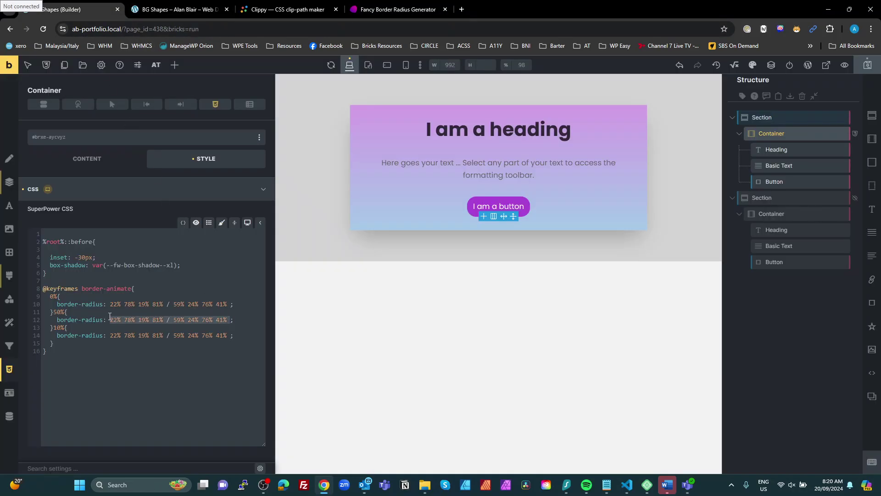
key("ctrl+v")
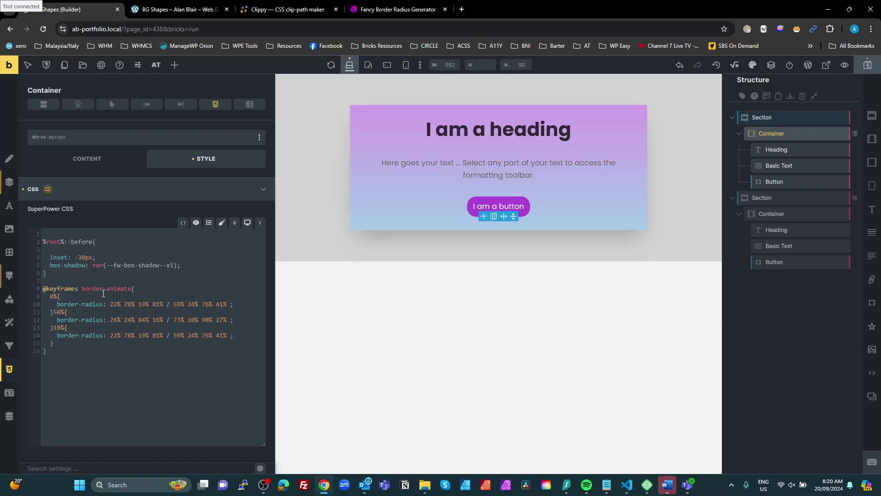
type("0")
type("anima")
Step: Add 'animation: border-animate 20s infinite ease-in-out;' to ::before and preview on the front end
key("Return")
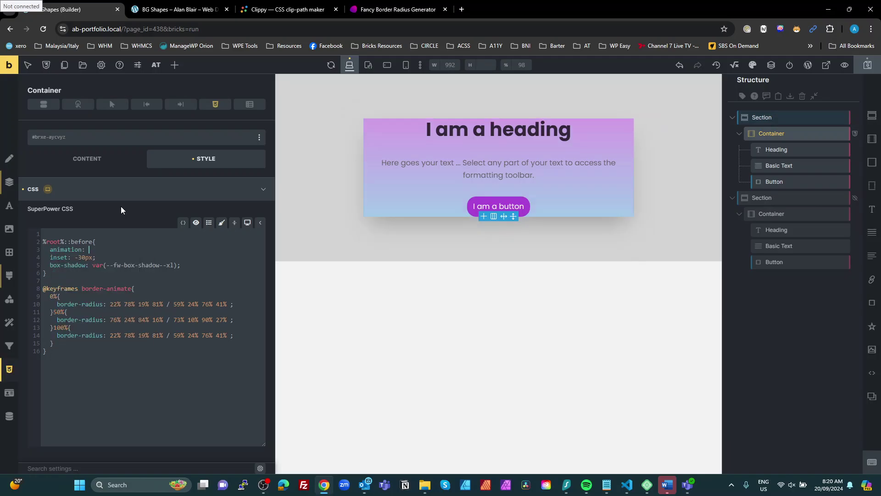
left_click_drag(133, 291, 81, 290)
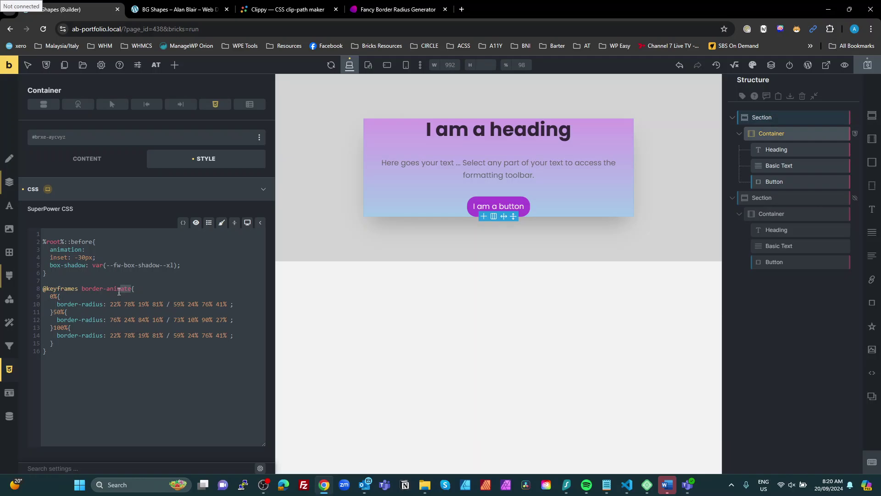
left_click(105, 249)
type("border-animate 20s")
type("infini")
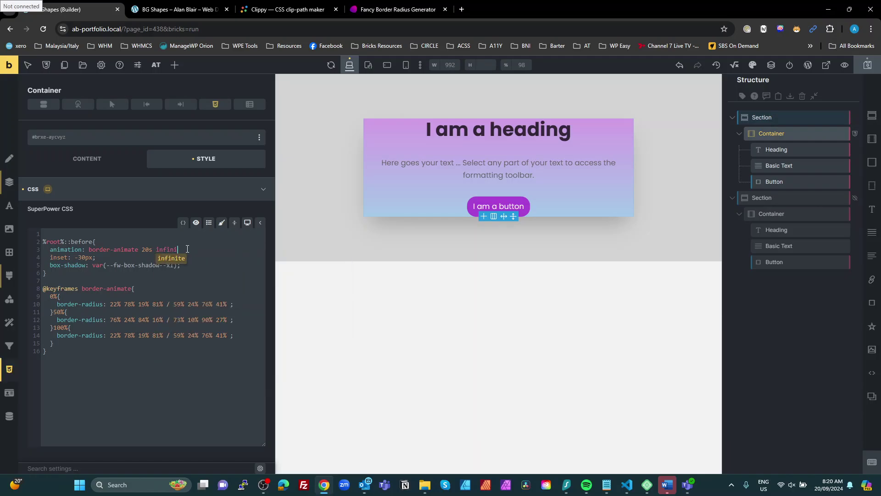
type("te ")
type("ease-in-out")
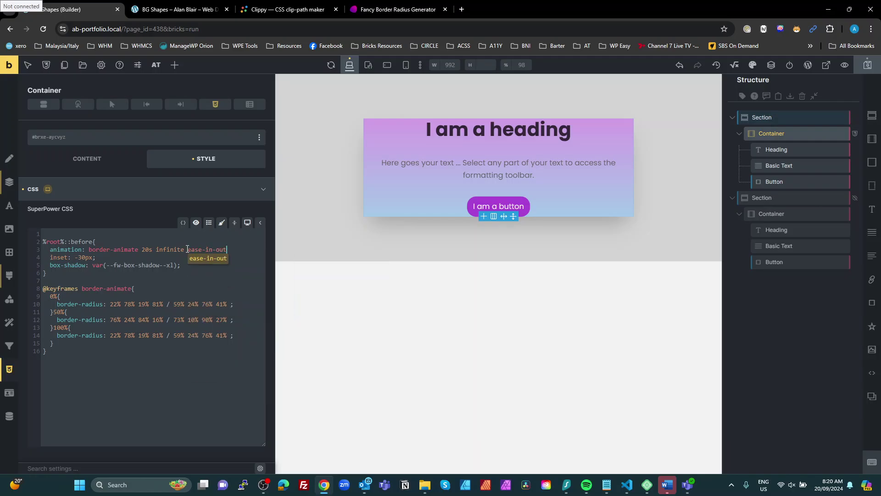
type(";")
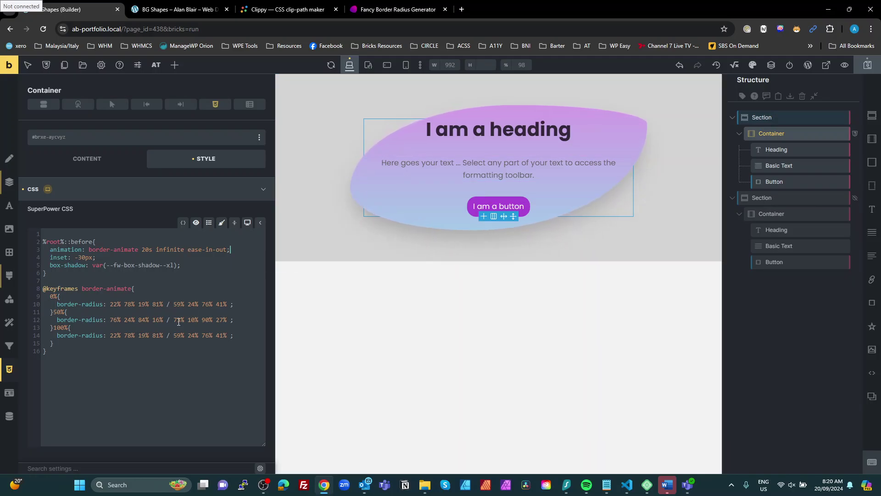
left_click(845, 64)
left_click(152, 5)
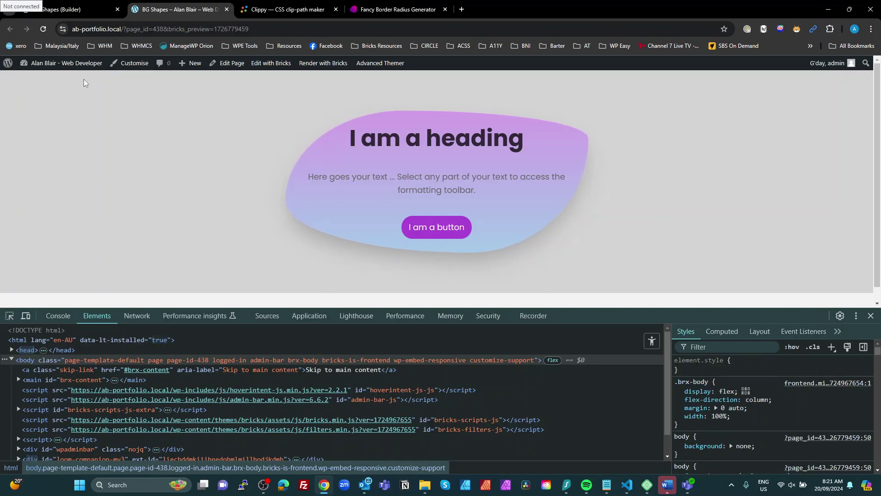
Step: Return to the builder and highlight the container's custom CSS code
left_click(82, 9)
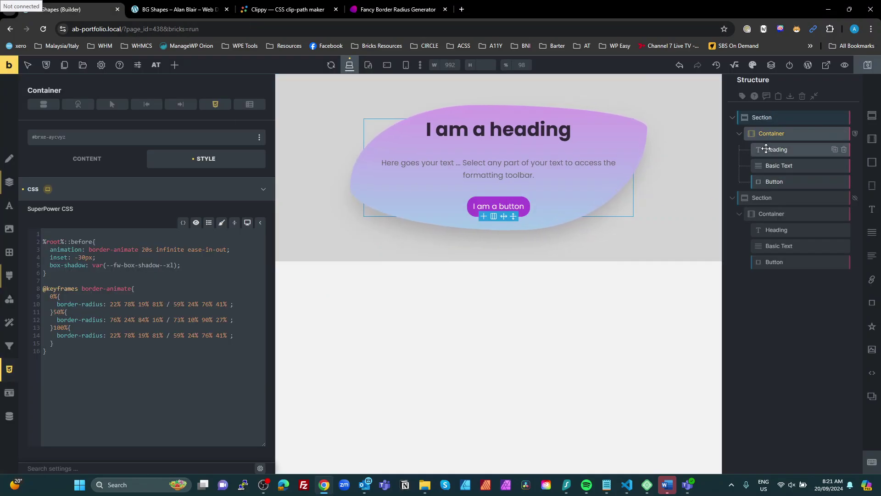
left_click_drag(115, 351, 43, 238)
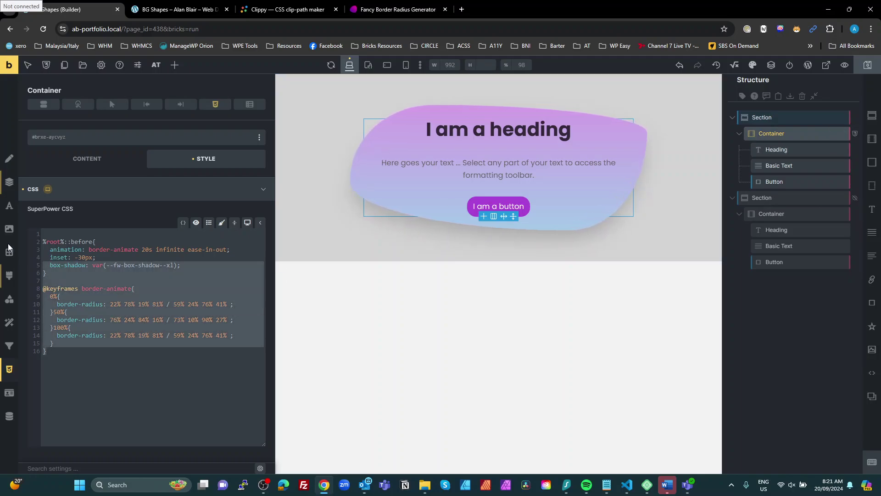
left_click(81, 242)
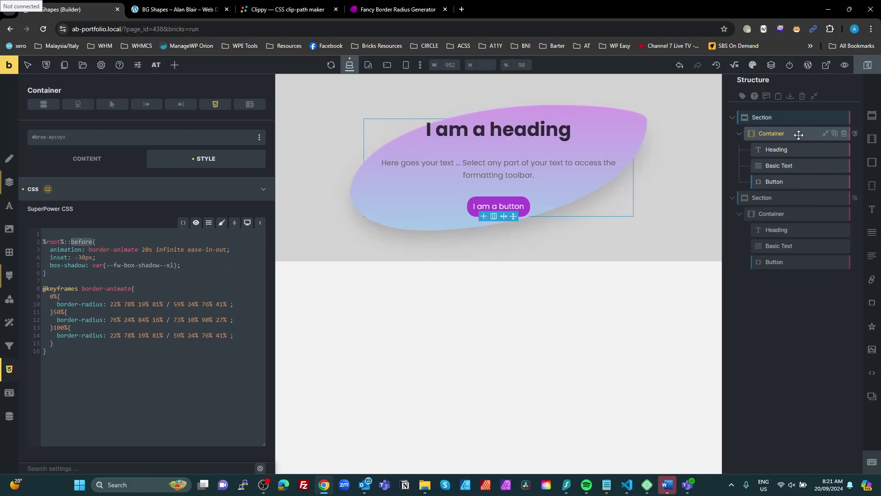
Step: Set the overlay gradient's second colour to 'transparent' and check the blob on the front end
left_click(10, 276)
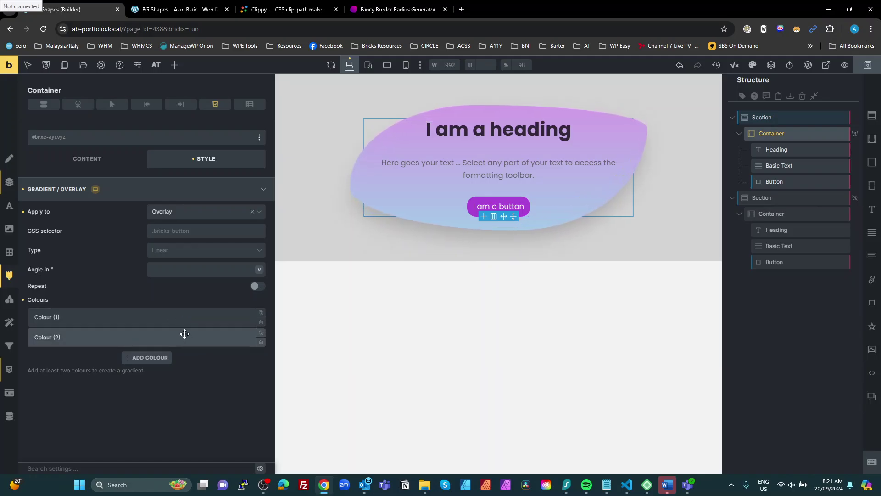
left_click(184, 334)
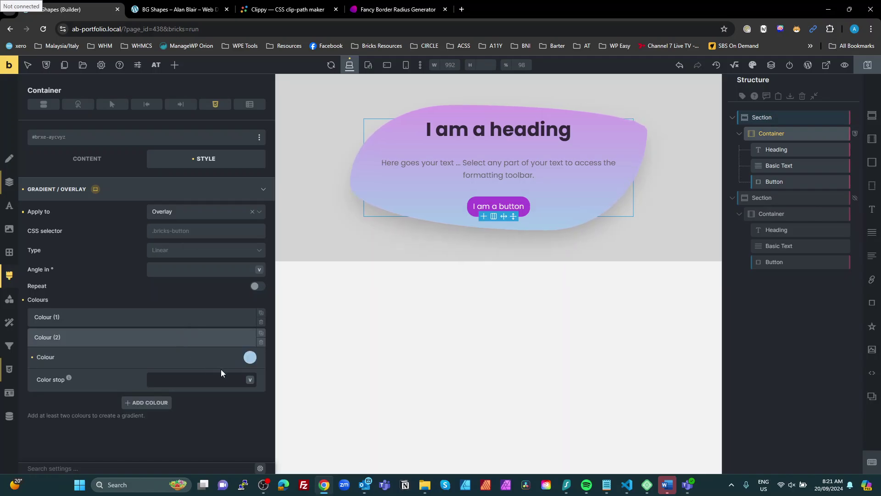
left_click(249, 358)
scroll(203, 373, "down", 5)
scroll(200, 377, "down", 5)
scroll(200, 375, "down", 5)
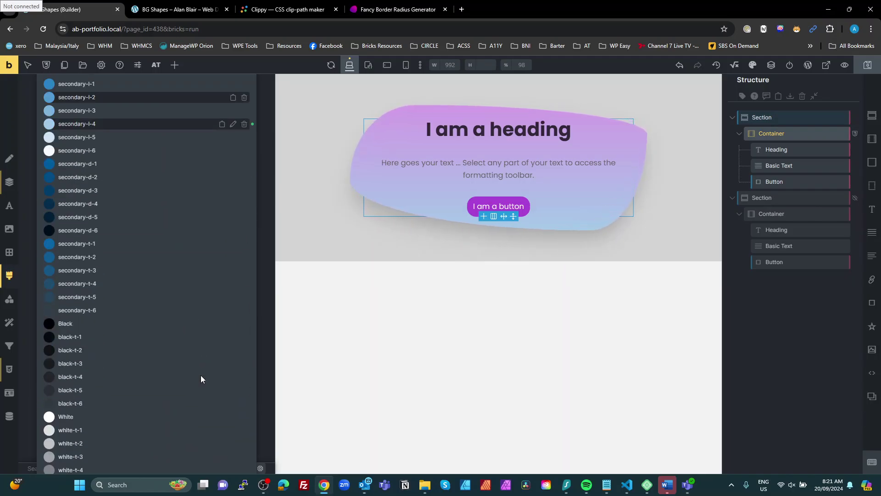
scroll(200, 375, "down", 5)
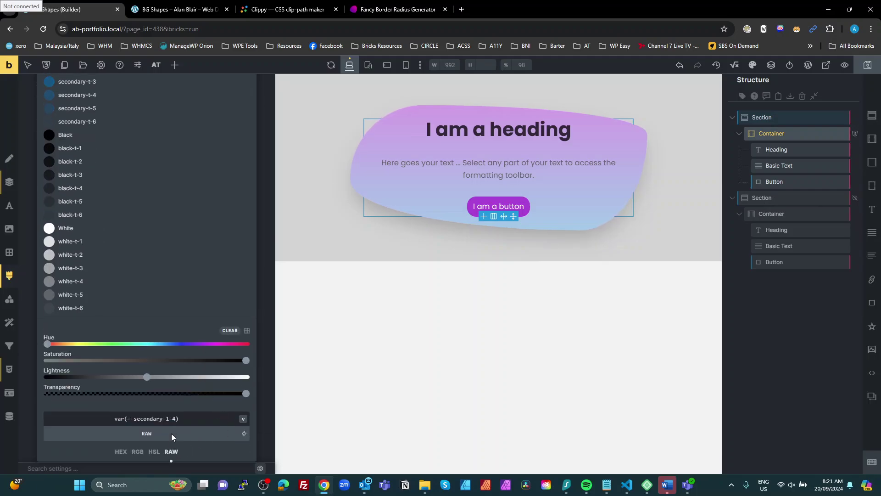
triple_click(138, 418)
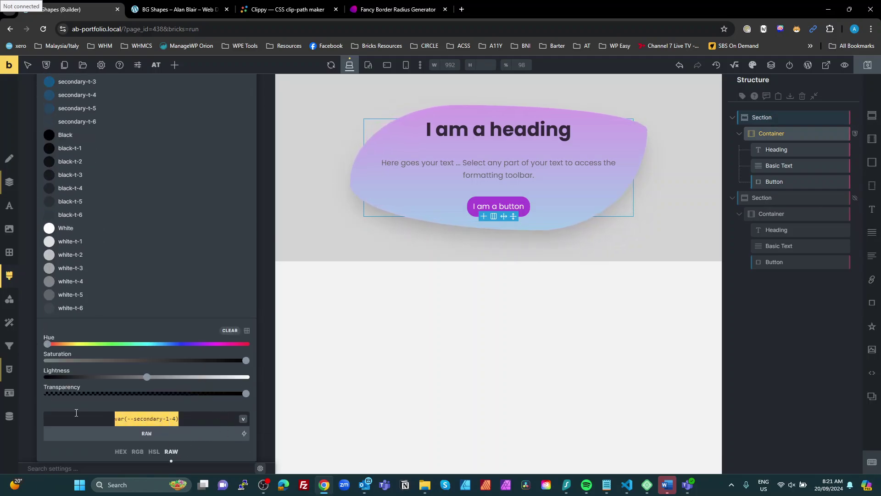
type("trans")
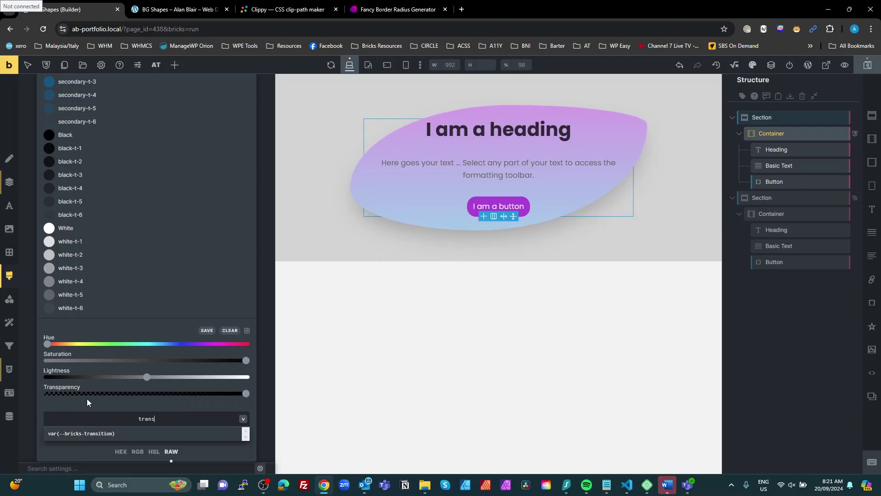
type("parent")
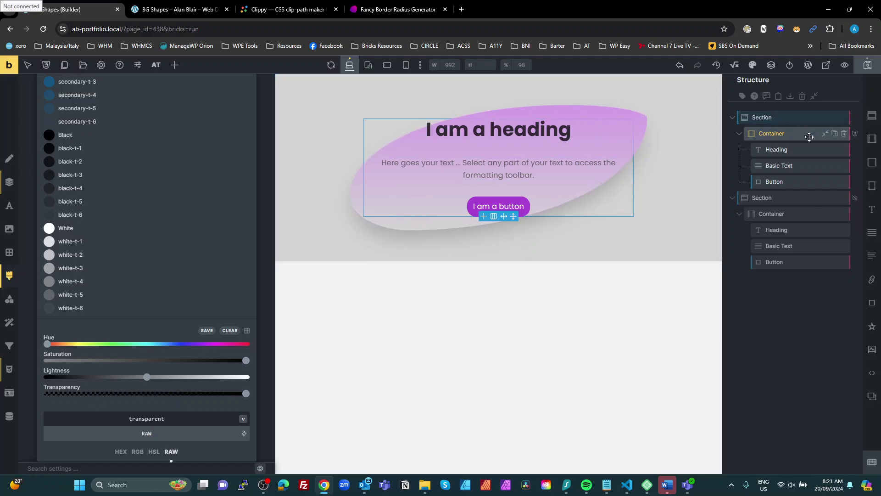
left_click(189, 12)
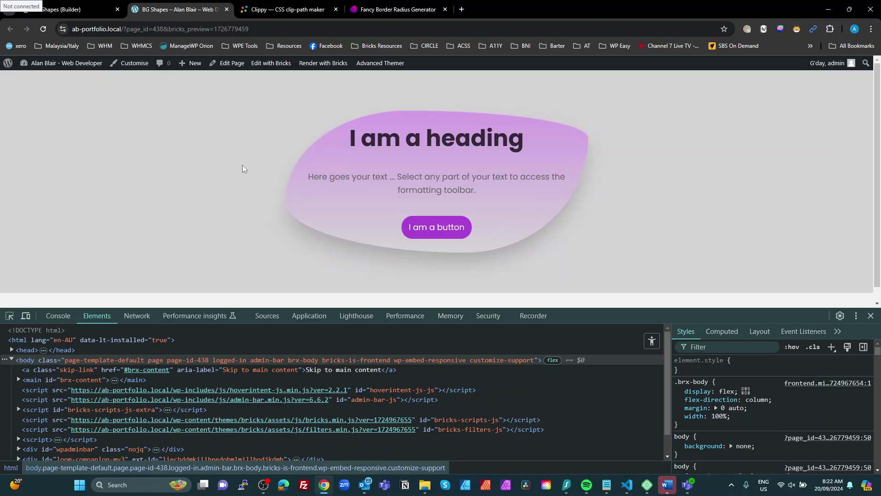
Step: Return to the builder and reselect the Container to show its Gradient / Overlay settings
left_click(80, 9)
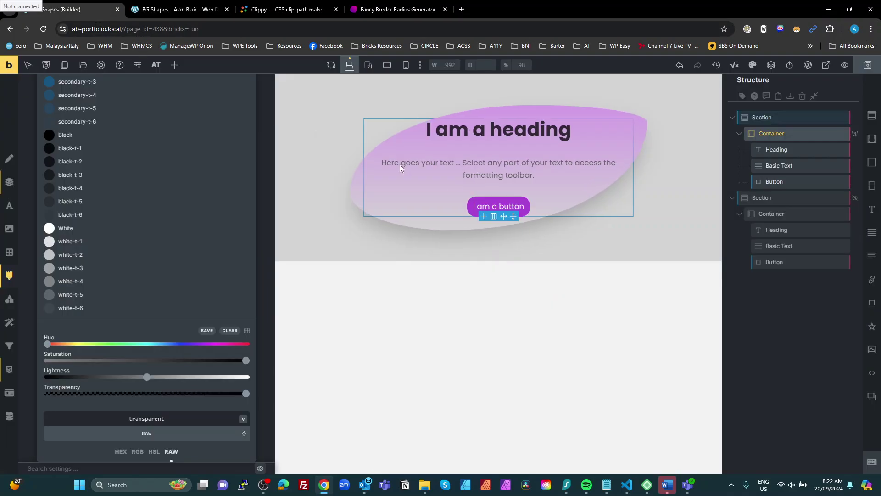
left_click(767, 137)
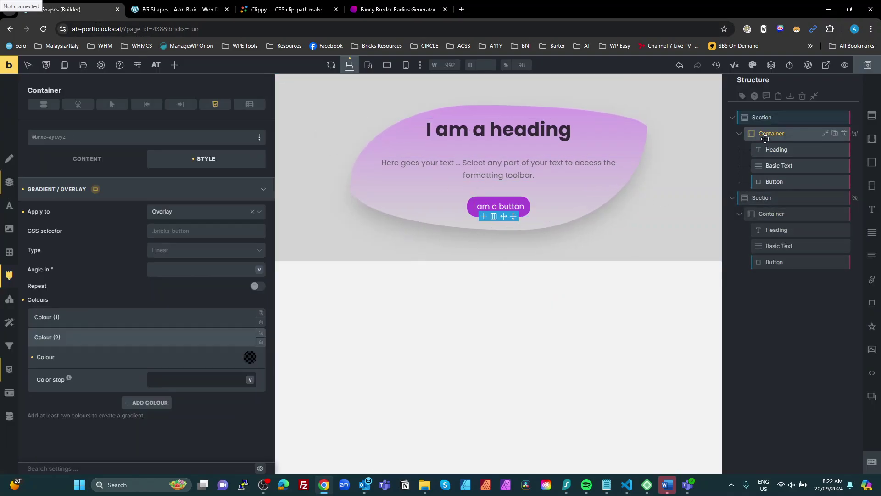